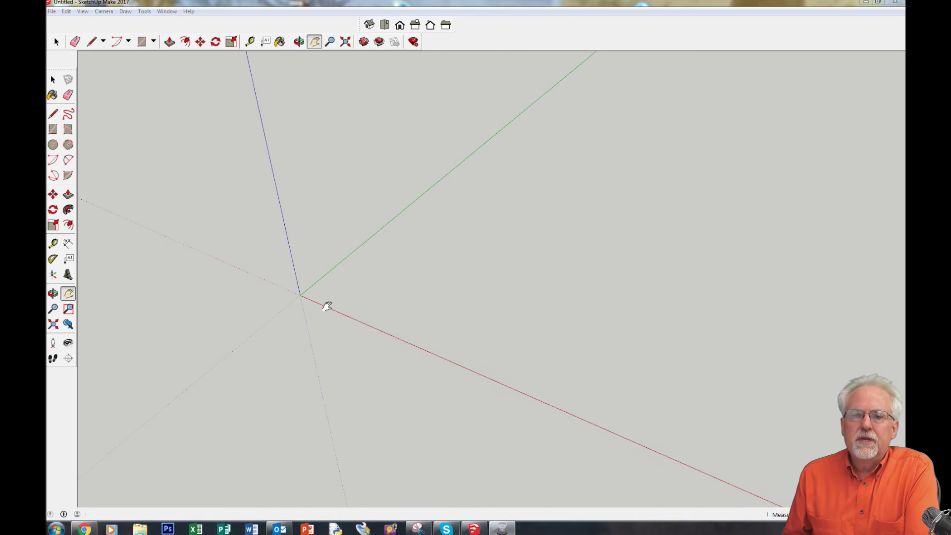
# Draw a square rectangle from the axes origin to exact typed dimensions and select it.
pyautogui.click(53, 129)
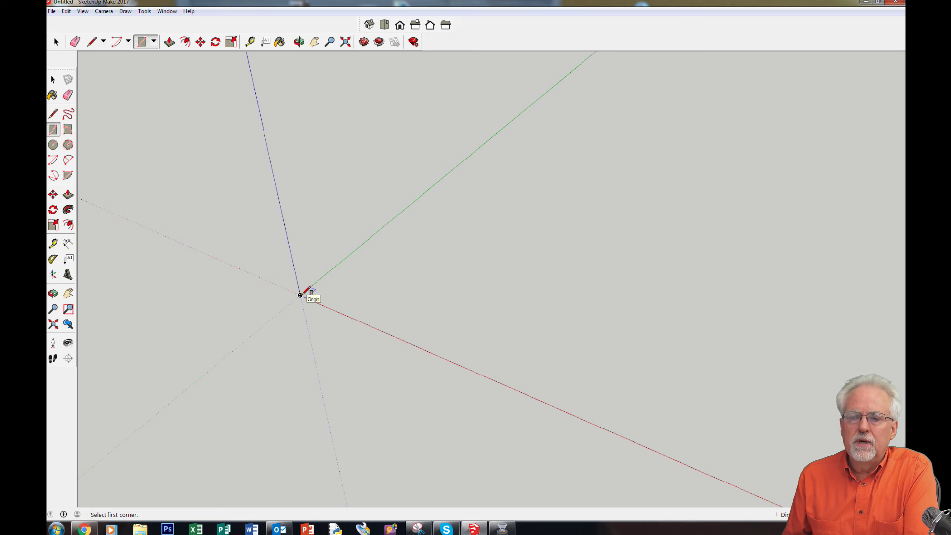
pyautogui.click(300, 295)
pyautogui.click(541, 251)
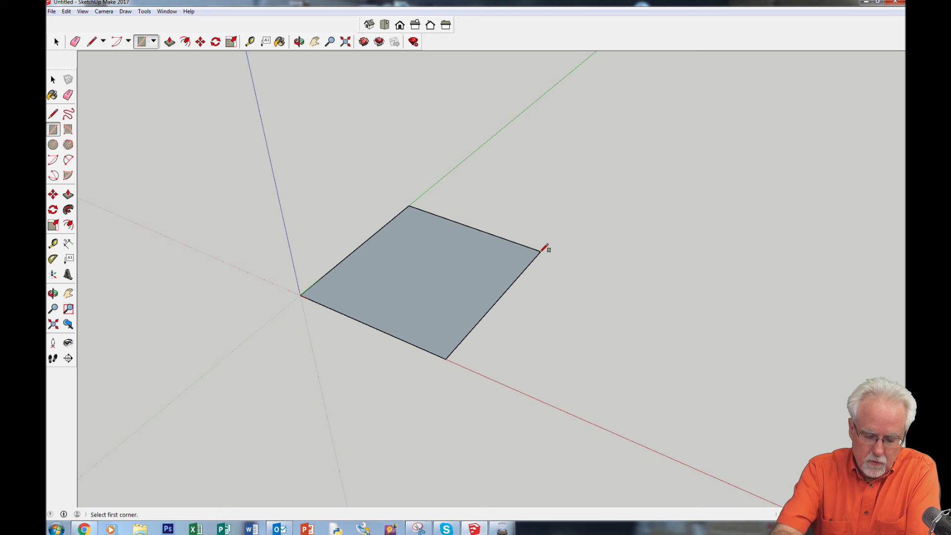
pyautogui.press('Return')
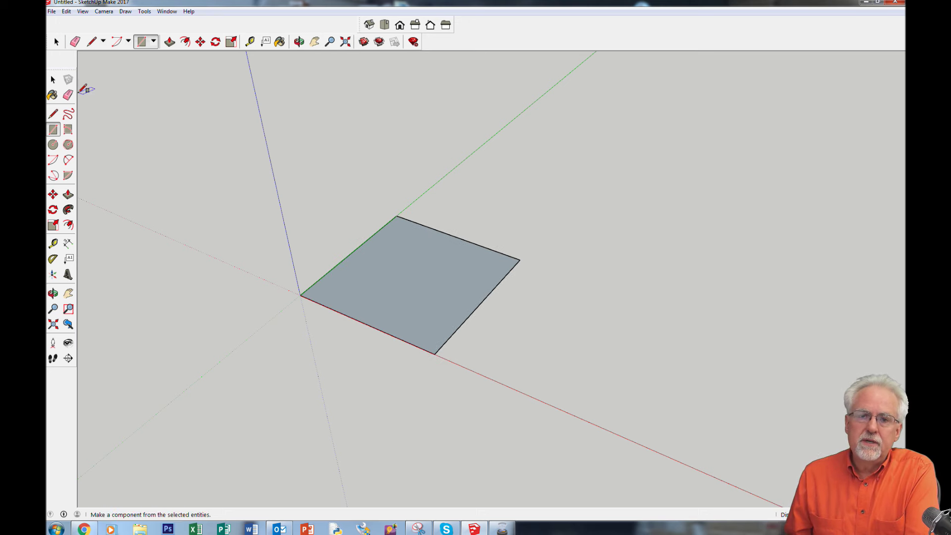
pyautogui.click(56, 43)
pyautogui.moveTo(204, 206); pyautogui.dragTo(629, 415)
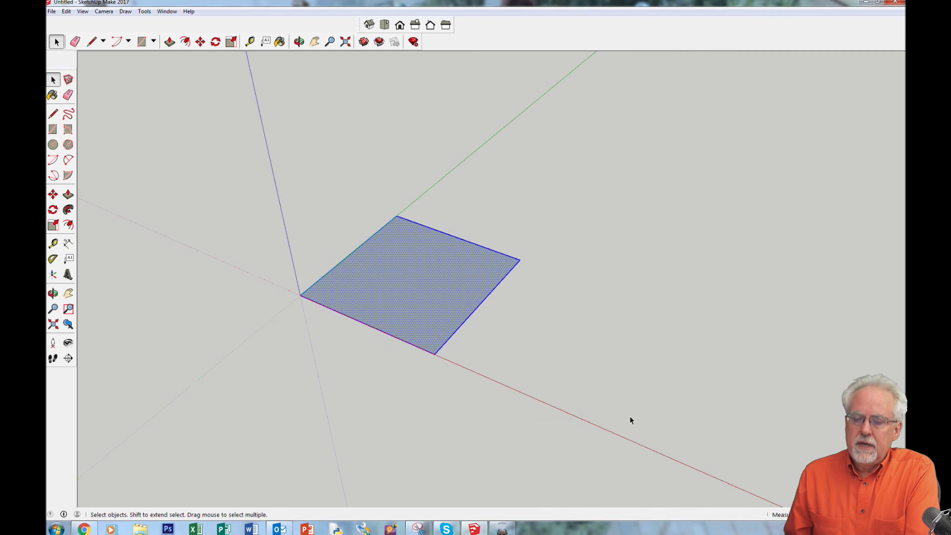
# Delete the square, redraw a longer narrow rectangle from the origin, and select its face.
pyautogui.press('Delete')
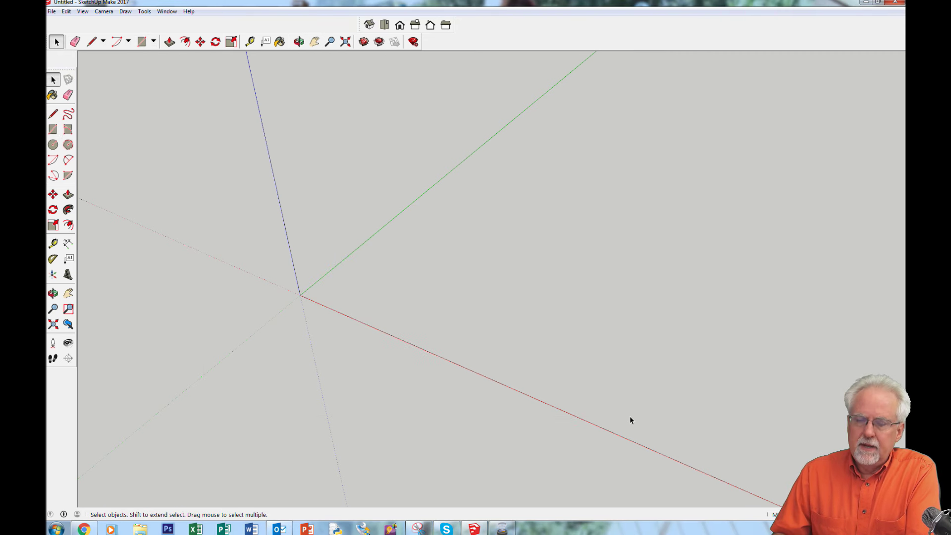
pyautogui.click(53, 130)
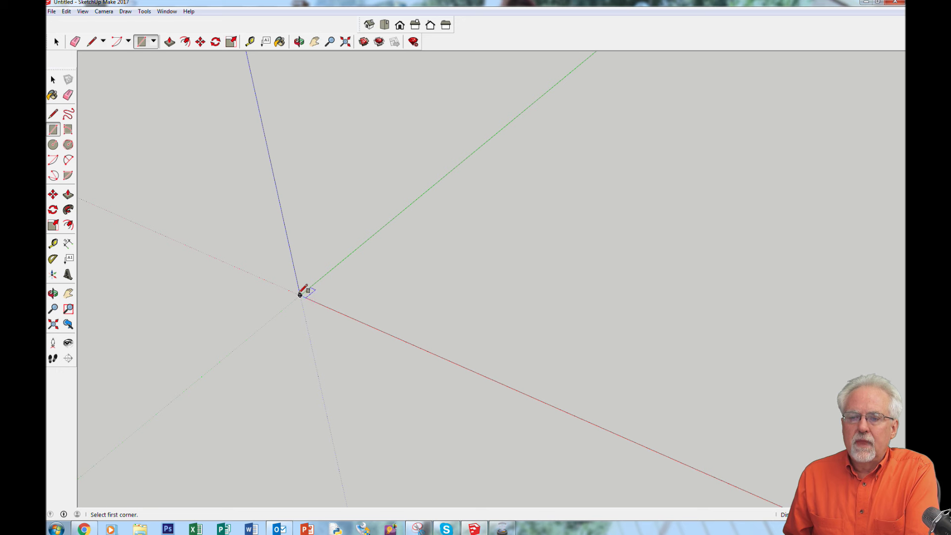
pyautogui.click(300, 295)
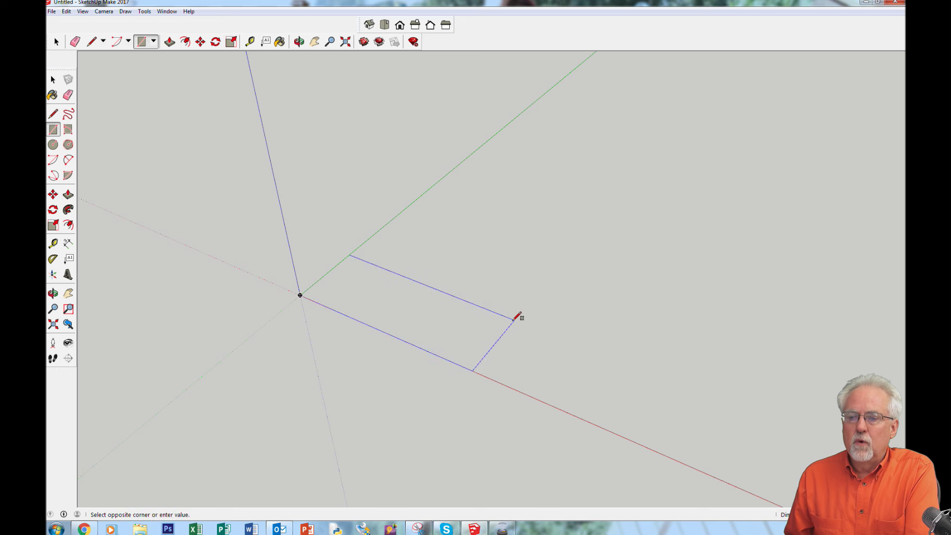
pyautogui.click(514, 319)
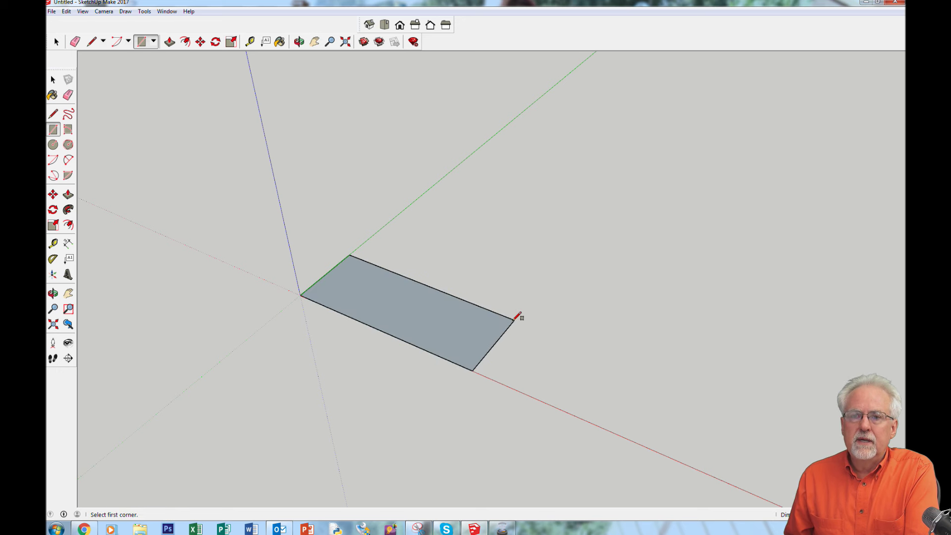
pyautogui.press('space')
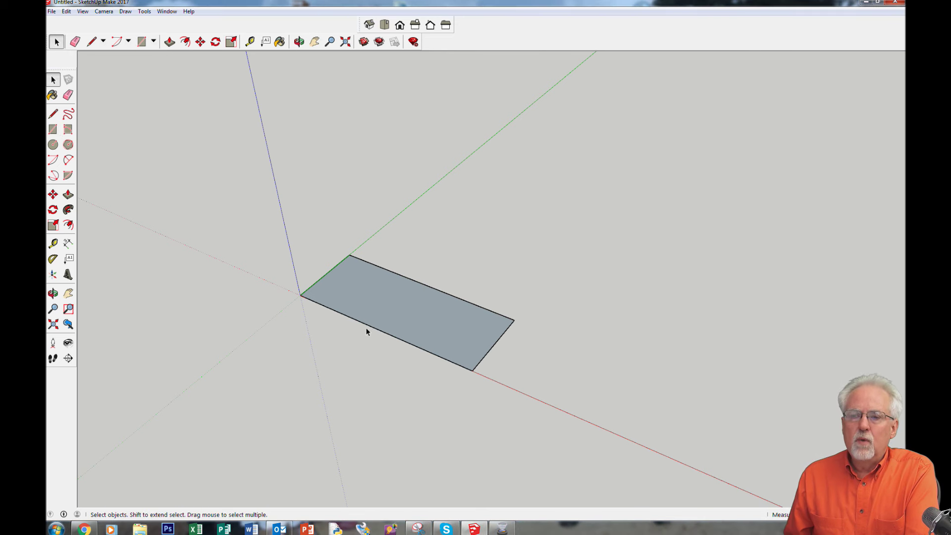
pyautogui.click(381, 305)
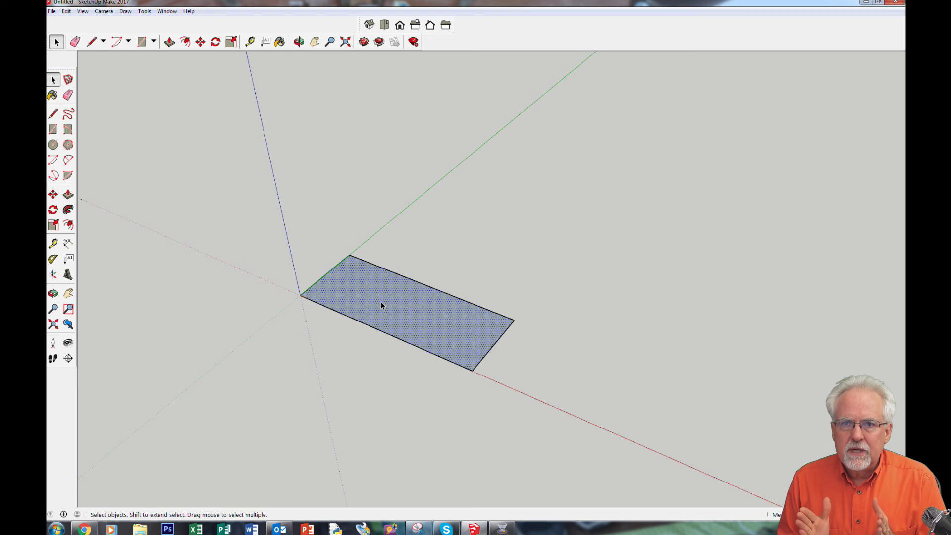
# Show the face's Entity Info, revealing its 950 mm² area, and zoom in.
pyautogui.rightClick(384, 305)
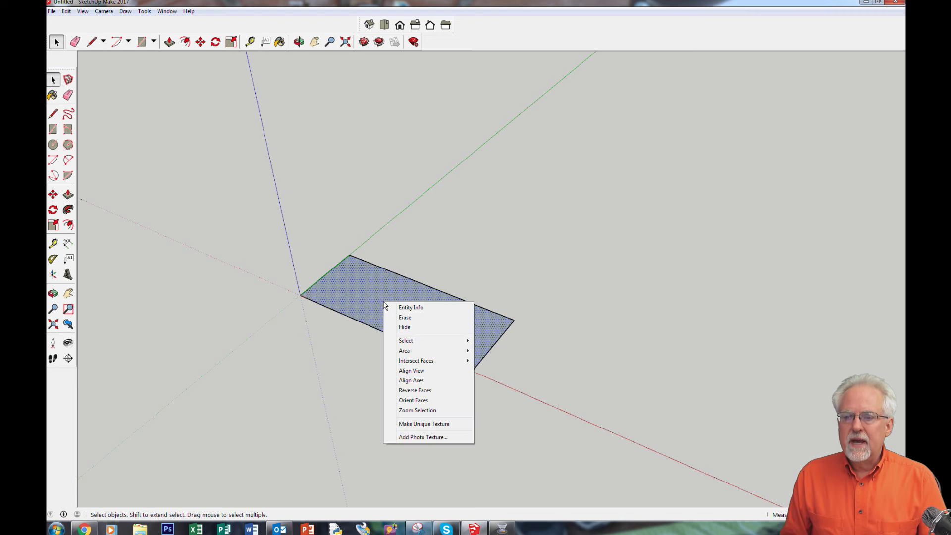
pyautogui.click(411, 307)
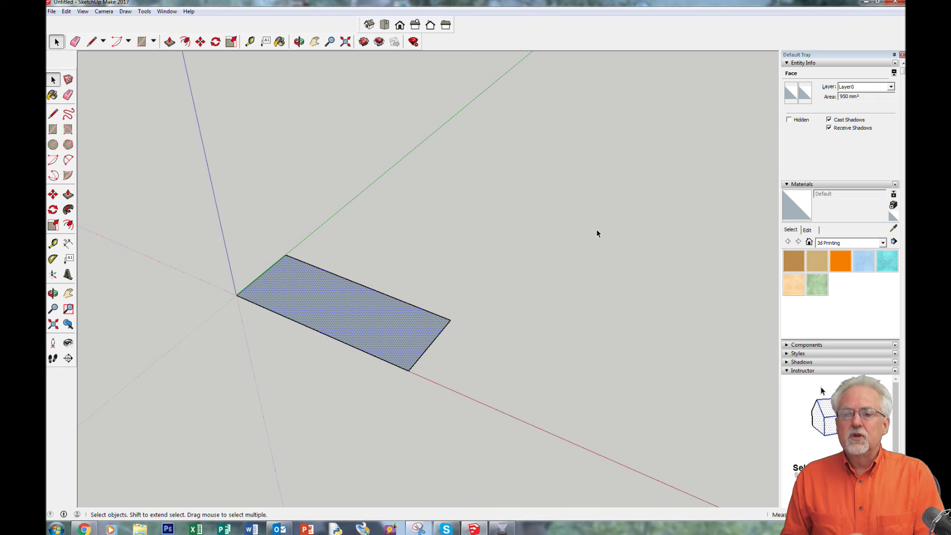
pyautogui.scroll(2, 308, 327)
pyautogui.scroll(1, 308, 326)
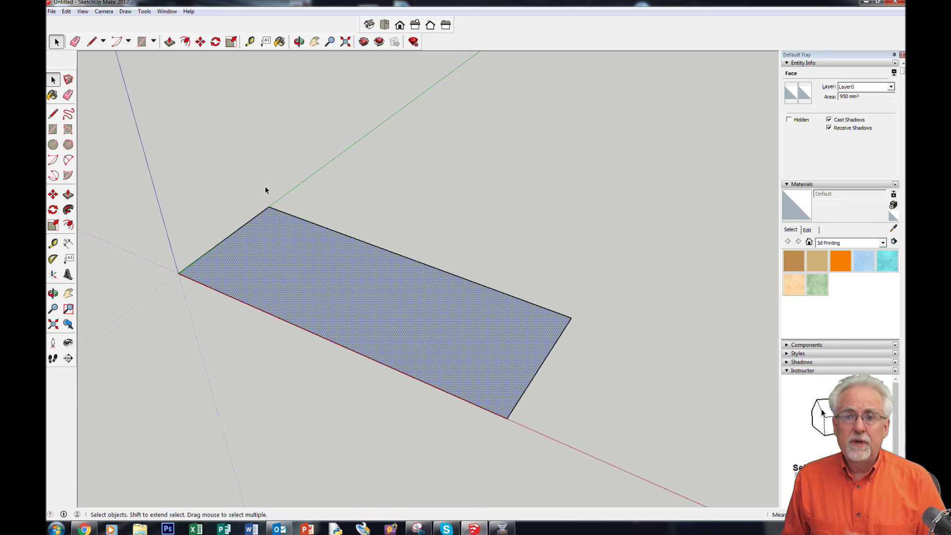
pyautogui.click(231, 41)
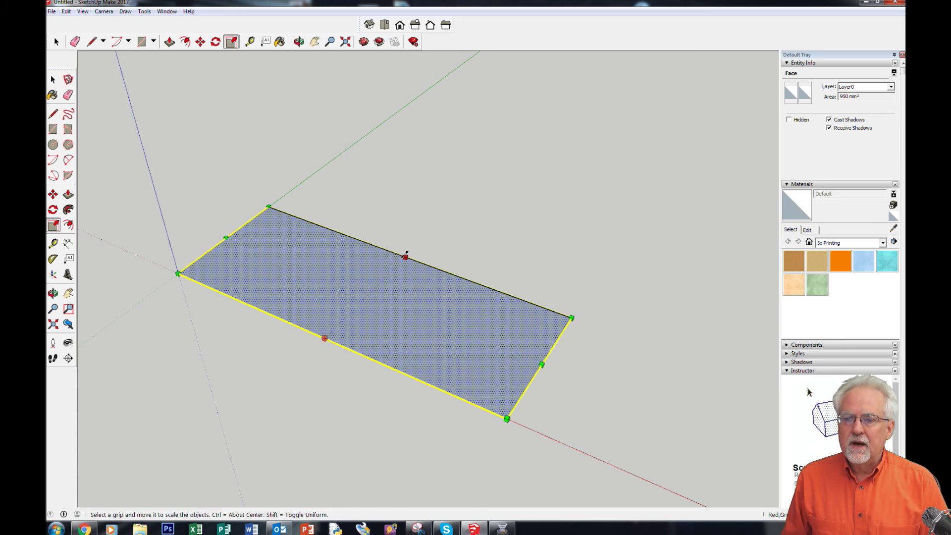
pyautogui.moveTo(405, 256); pyautogui.dragTo(464, 230)
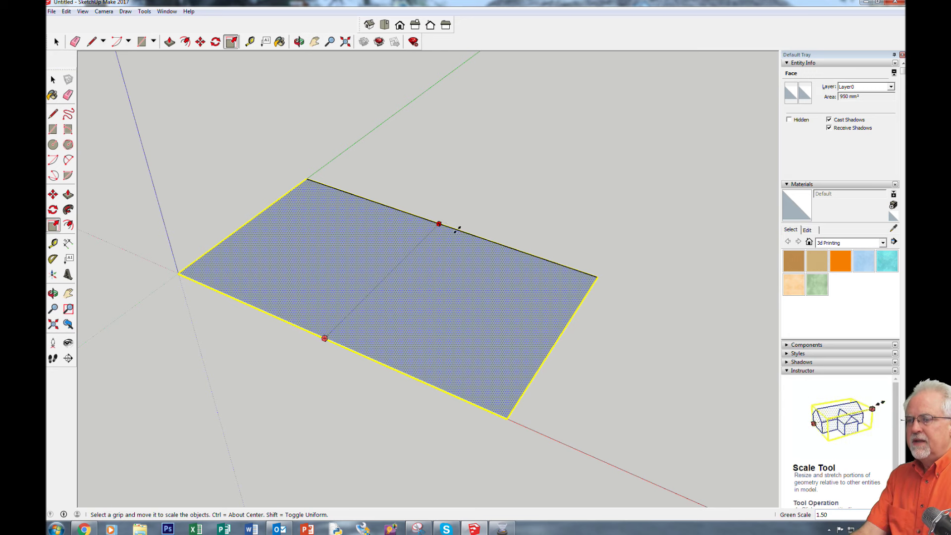
pyautogui.moveTo(456, 229); pyautogui.dragTo(542, 140)
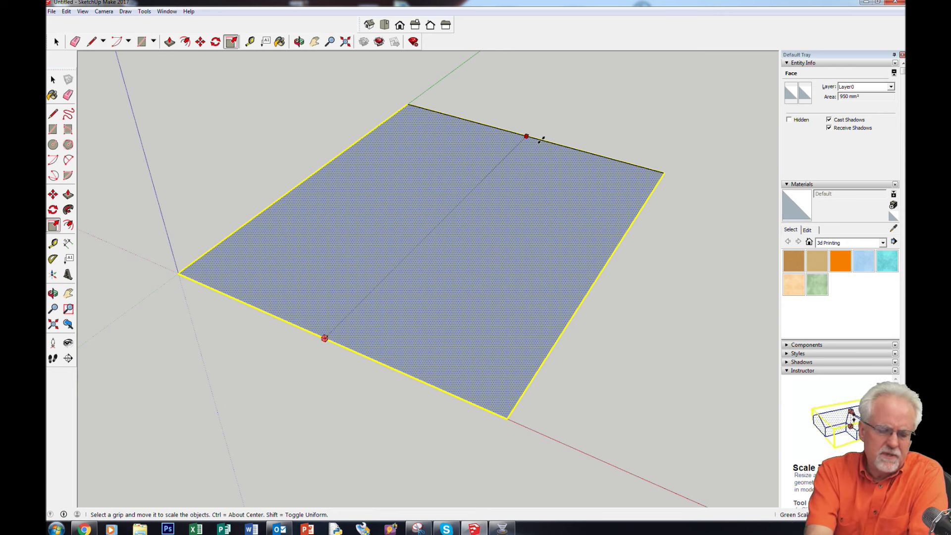
pyautogui.press('Escape')
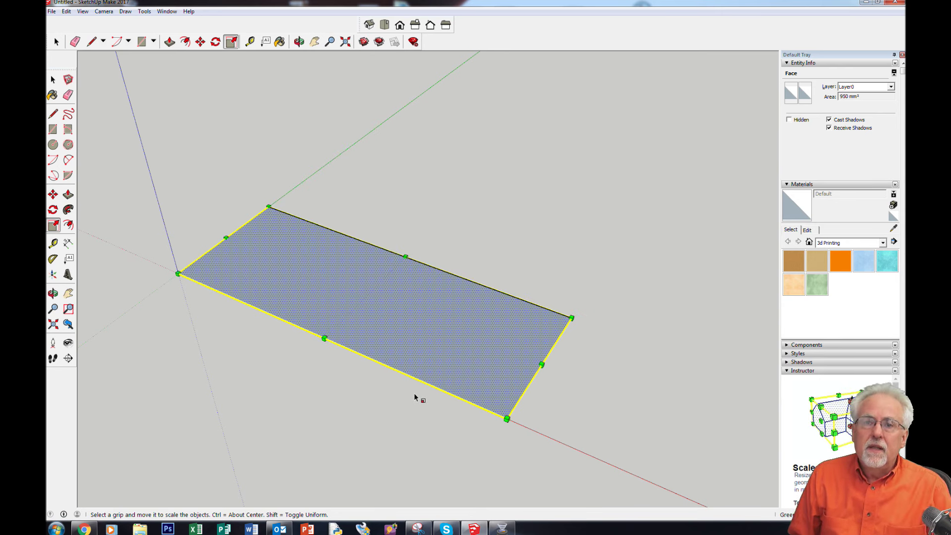
# Place a guide 40 mm from the front edge and stretch the face to it, giving 2000 mm².
pyautogui.click(250, 42)
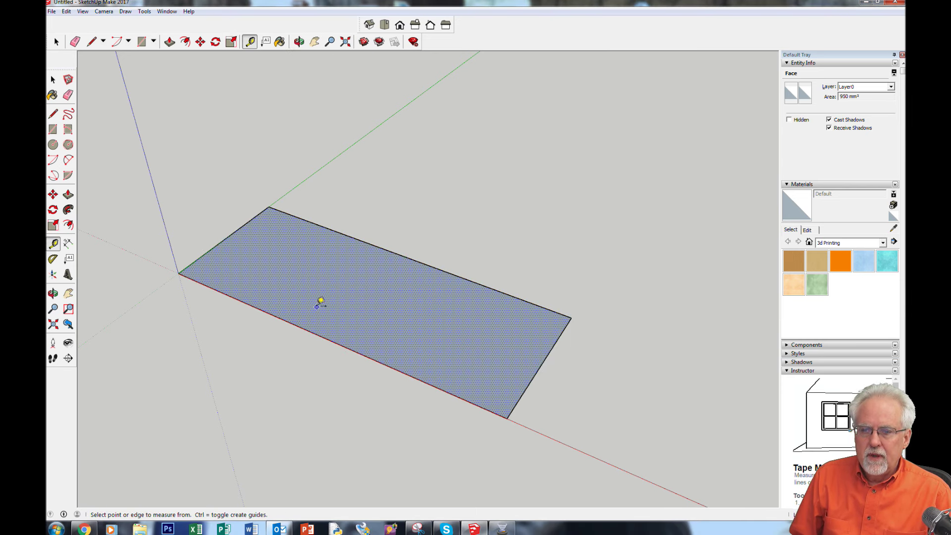
pyautogui.click(325, 338)
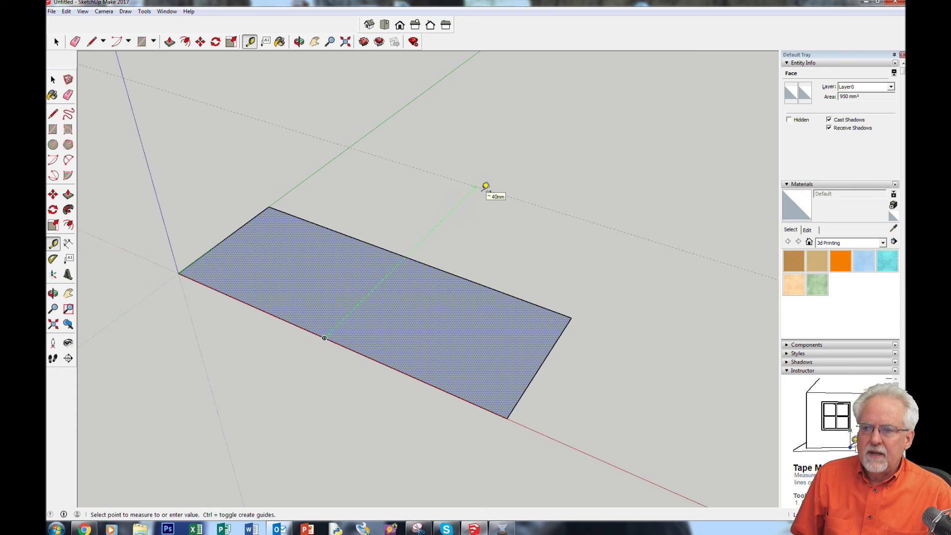
pyautogui.click(485, 186)
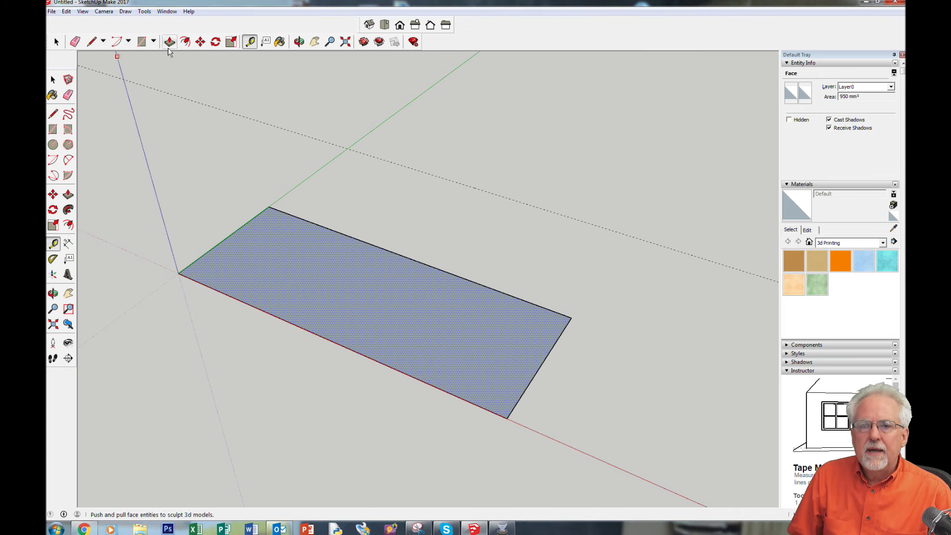
pyautogui.click(230, 43)
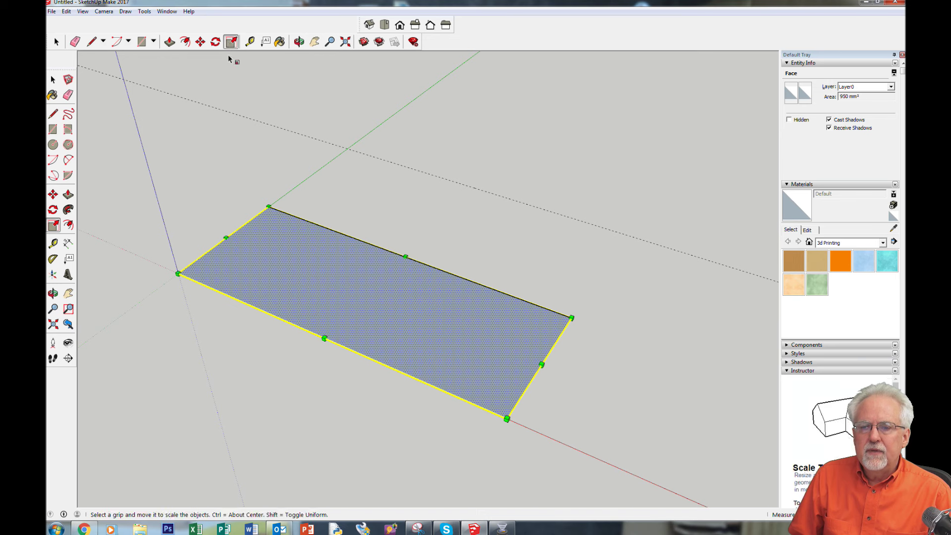
pyautogui.click(405, 256)
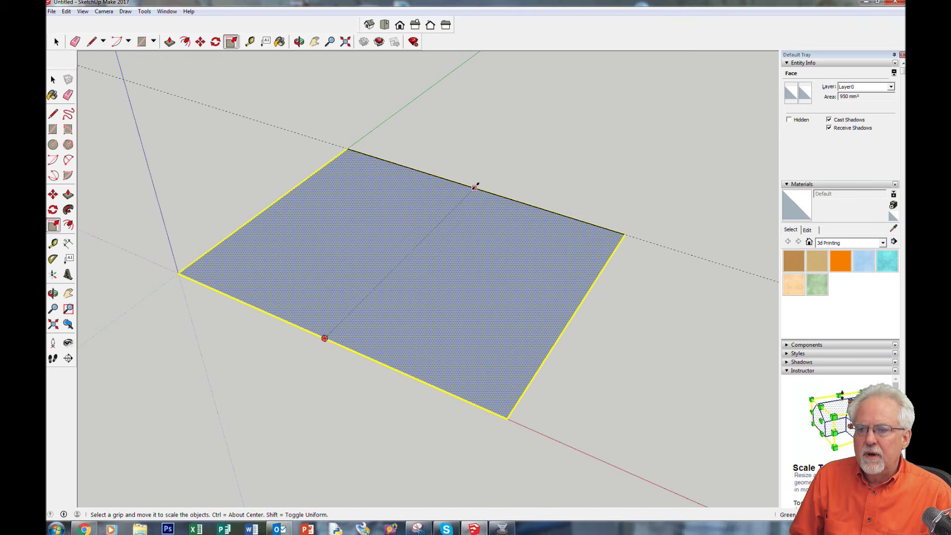
pyautogui.click(476, 189)
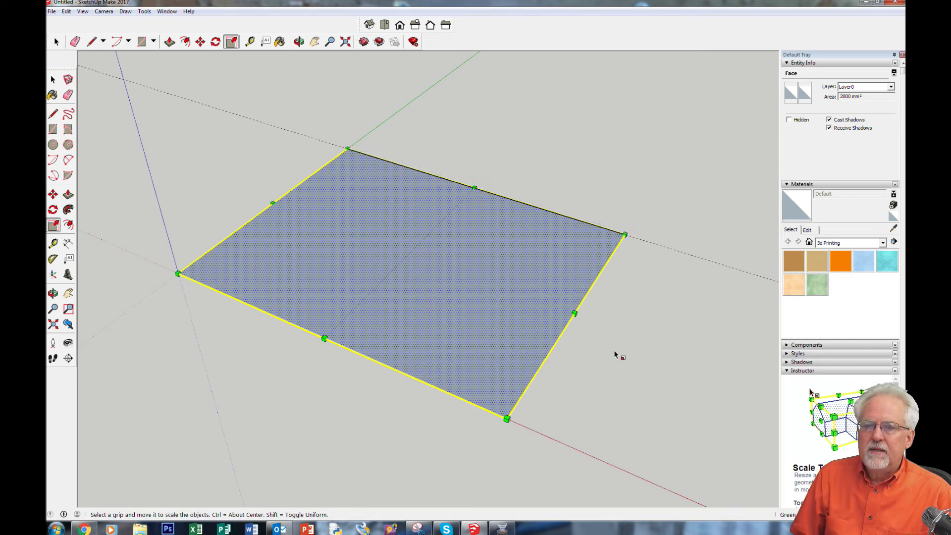
pyautogui.click(250, 42)
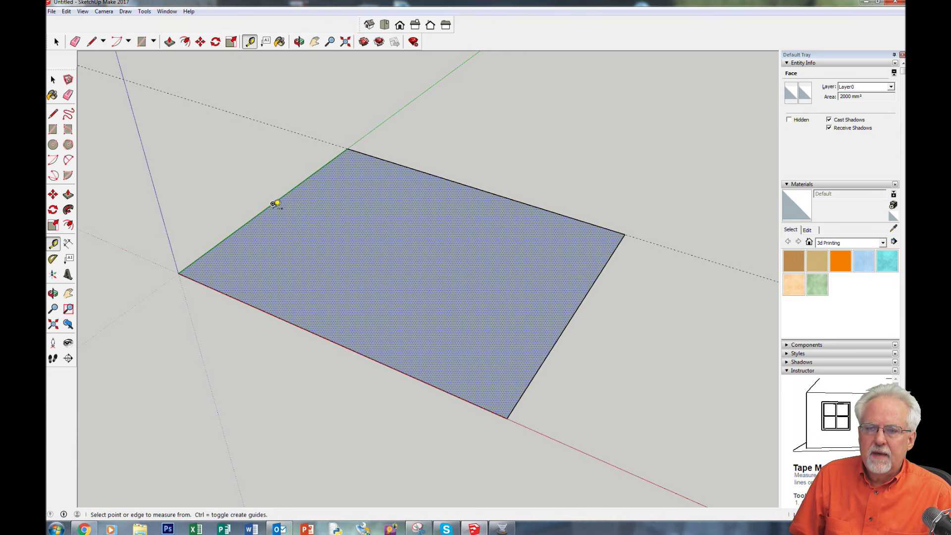
# Place a guide line exactly 40 mm from the green edge across the face.
pyautogui.click(278, 200)
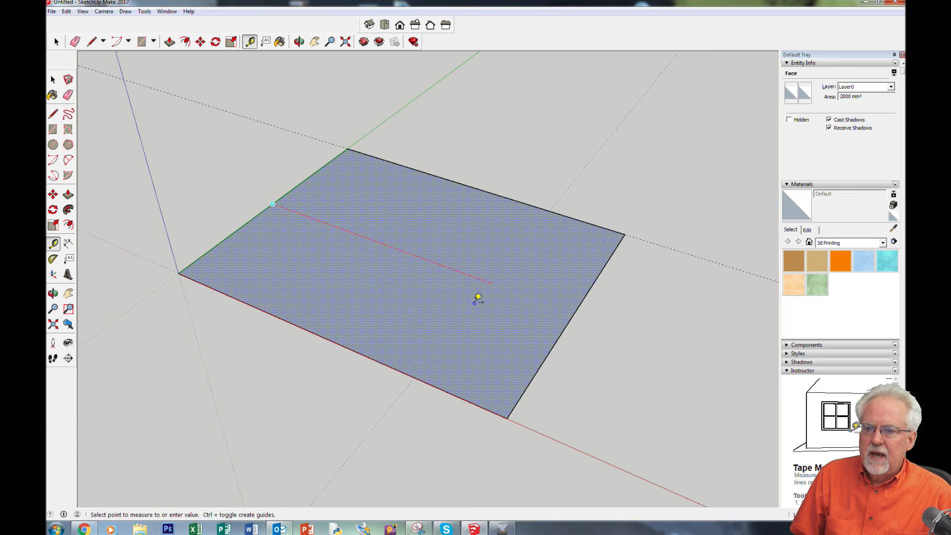
pyautogui.click(517, 321)
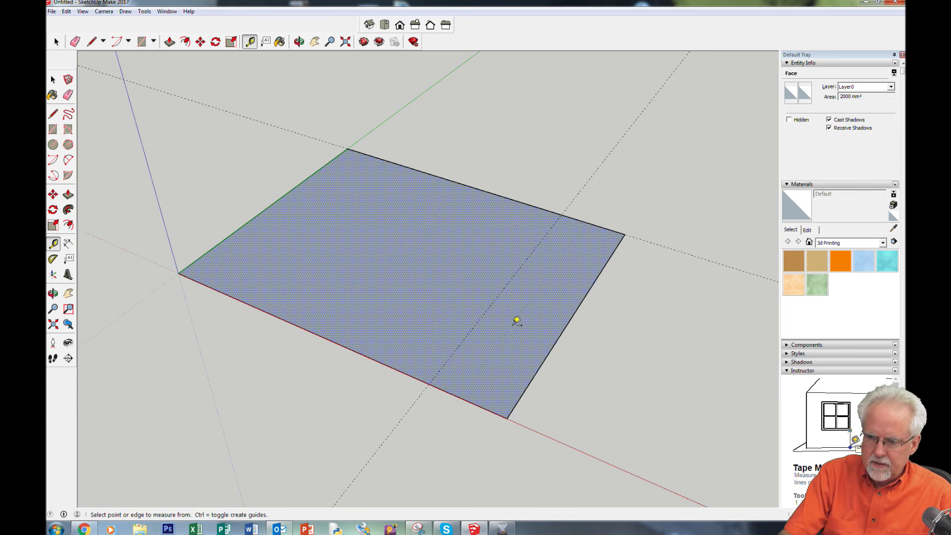
pyautogui.write('40')
pyautogui.press('Return')
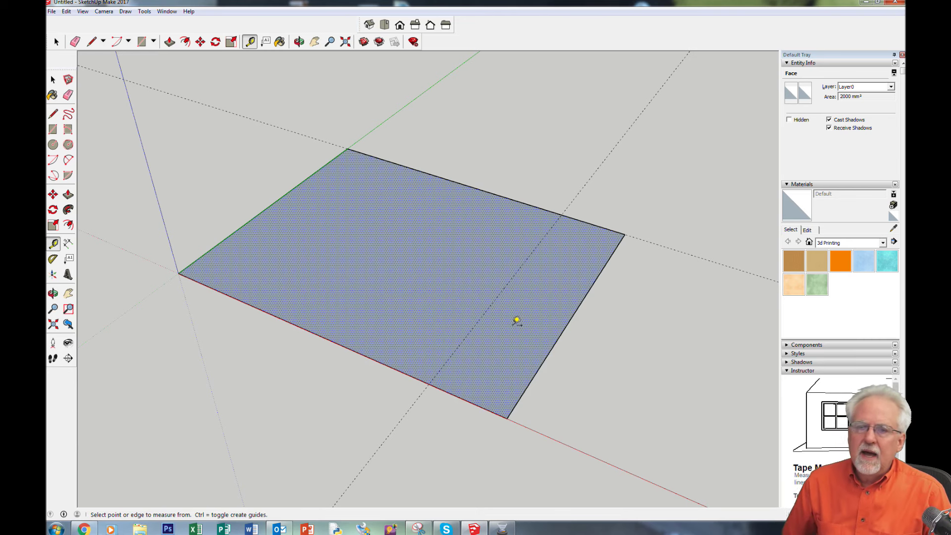
# Scale the face along the red axis to the guide, making a 1600 mm² square.
pyautogui.click(230, 41)
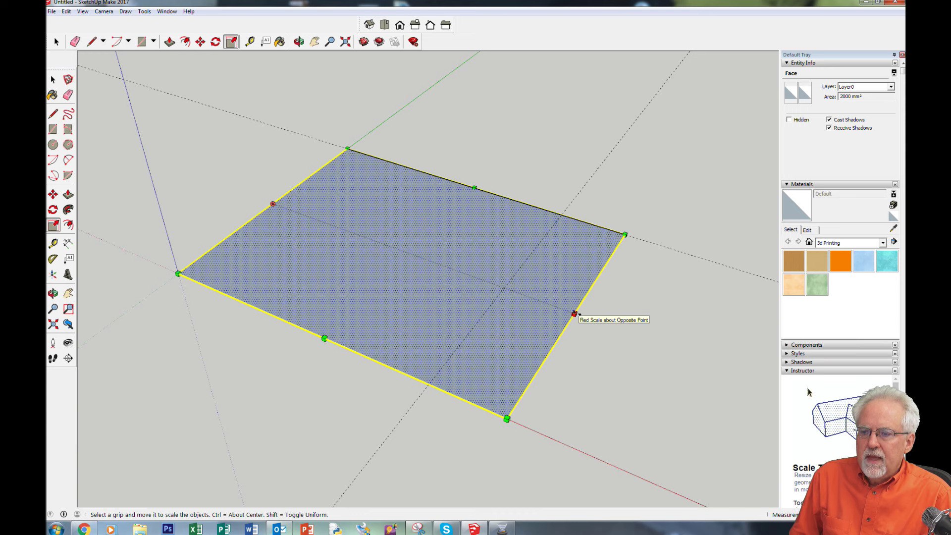
pyautogui.moveTo(575, 314); pyautogui.dragTo(506, 289)
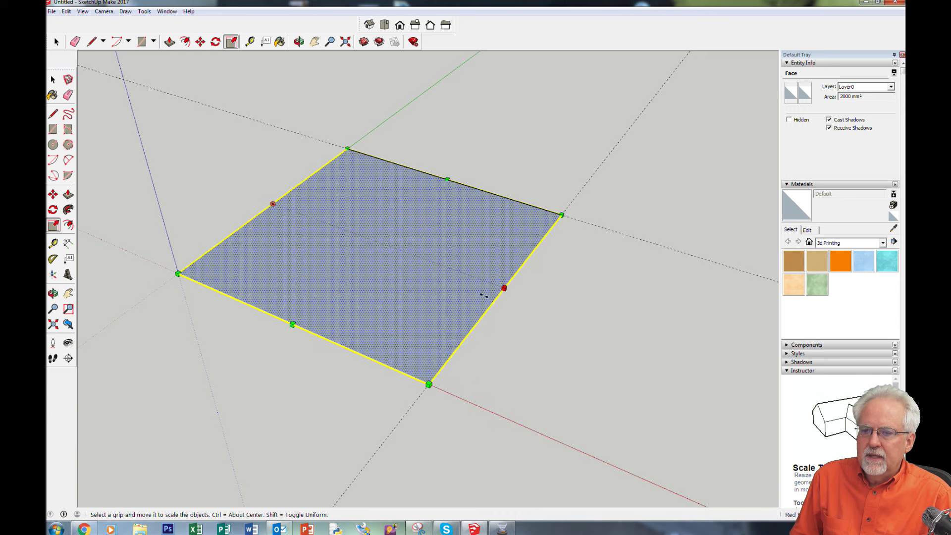
pyautogui.moveTo(212, 322); pyautogui.dragTo(278, 435, button='middle')
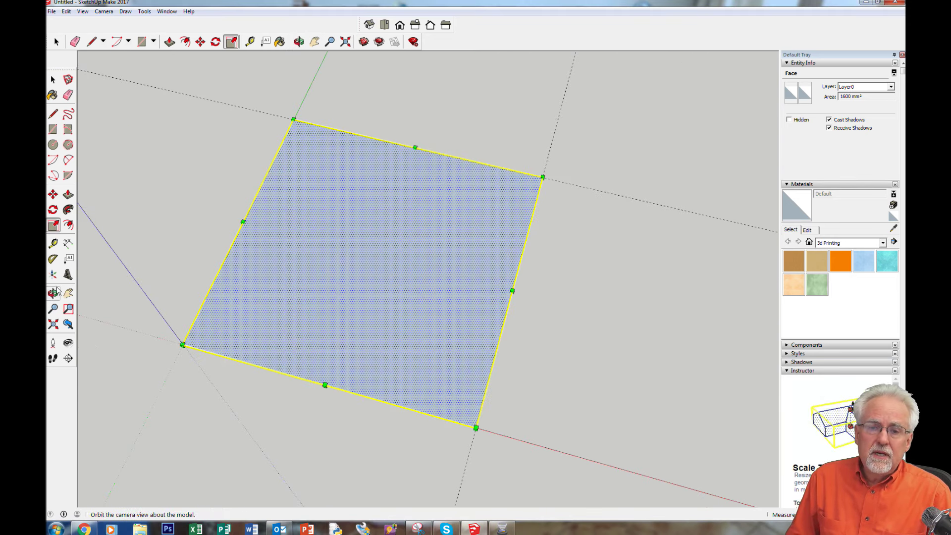
# Dimension the square's right side and bottom edge, both reading 40mm.
pyautogui.click(68, 244)
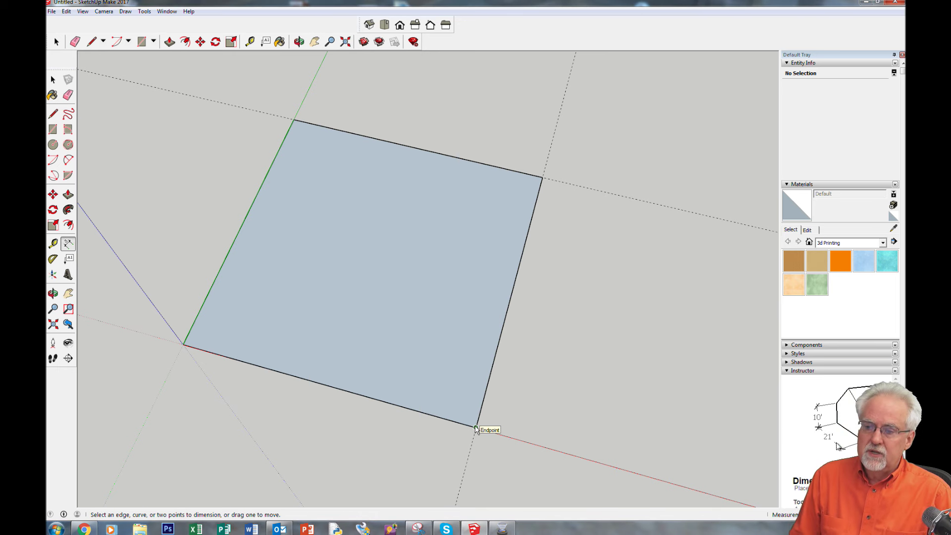
pyautogui.click(475, 427)
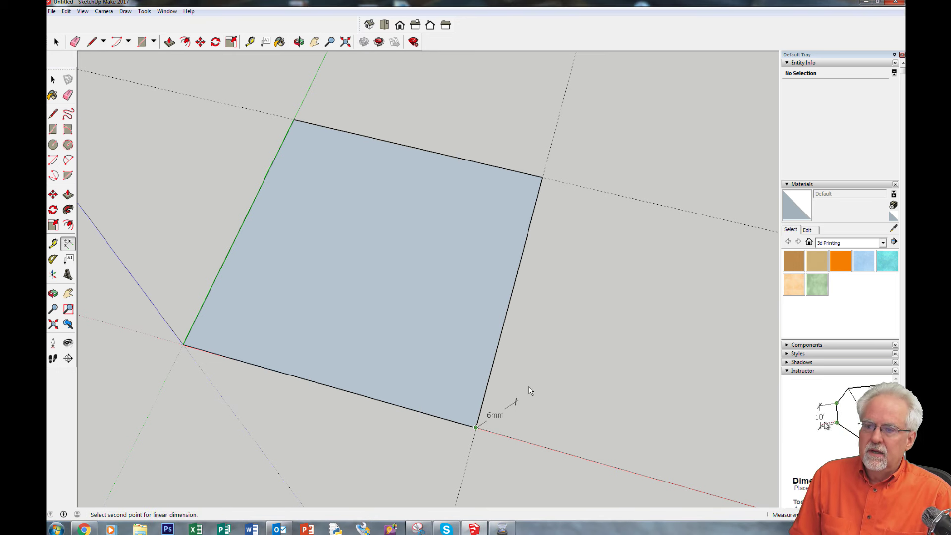
pyautogui.click(543, 178)
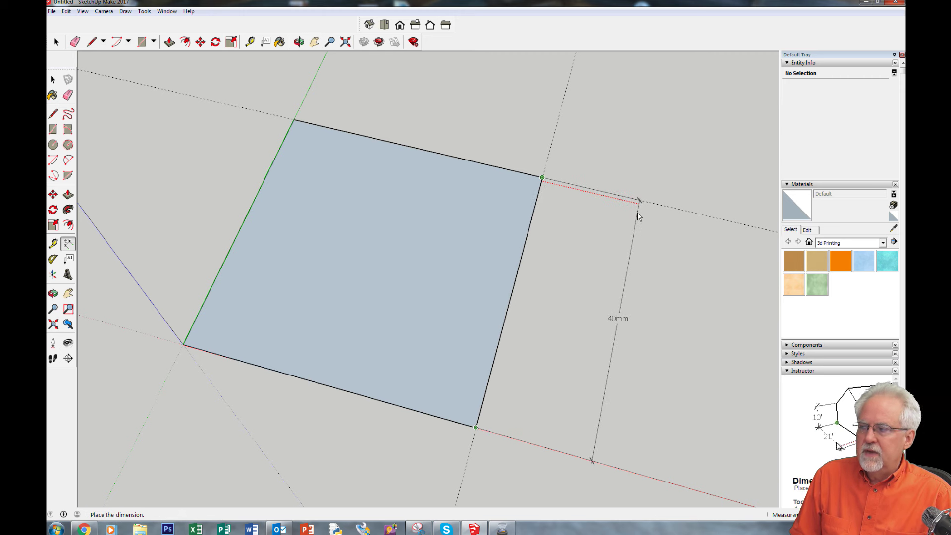
pyautogui.click(617, 213)
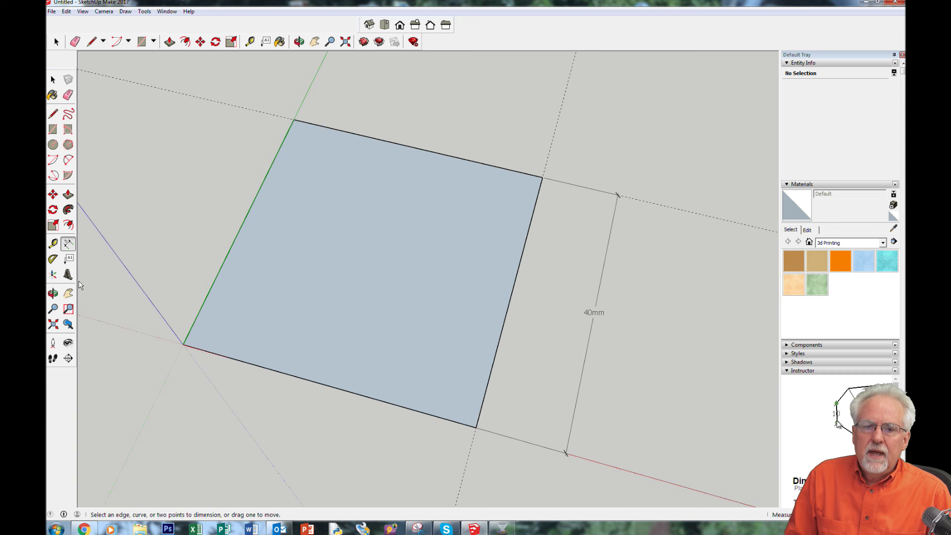
pyautogui.click(183, 345)
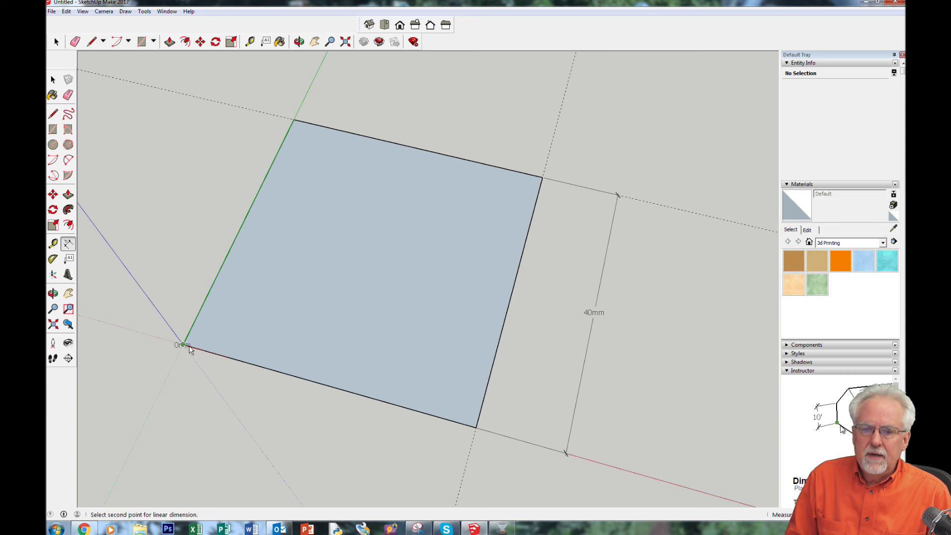
pyautogui.click(477, 428)
pyautogui.click(462, 479)
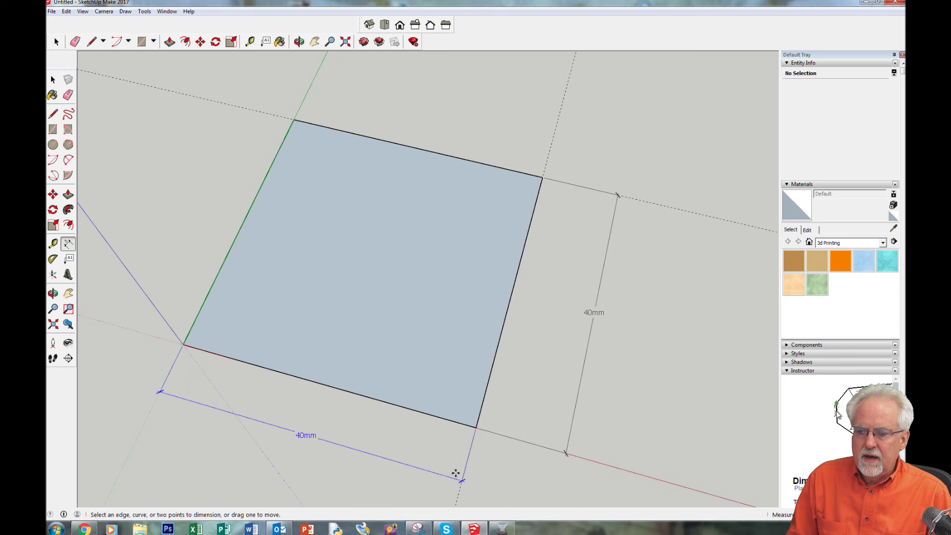
pyautogui.moveTo(641, 424); pyautogui.dragTo(648, 341, button='middle')
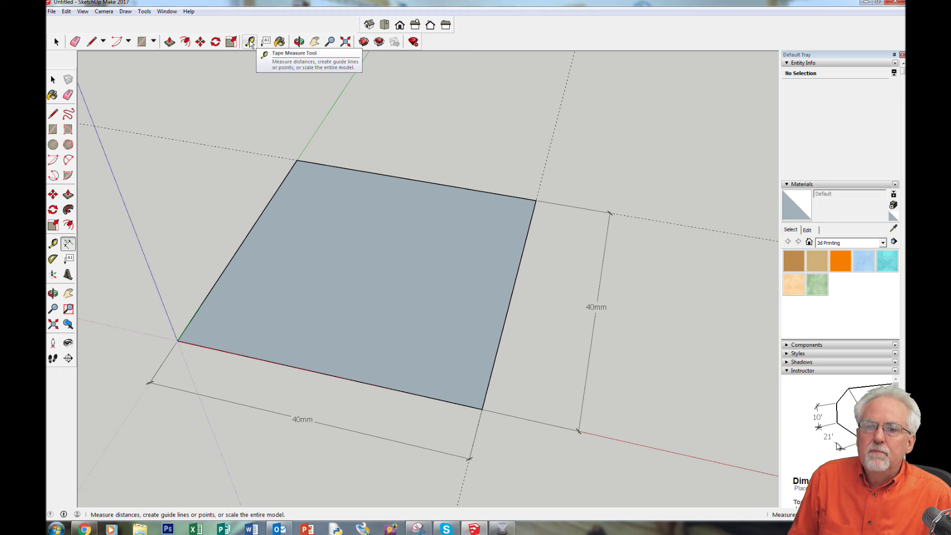
pyautogui.click(231, 41)
pyautogui.click(400, 186)
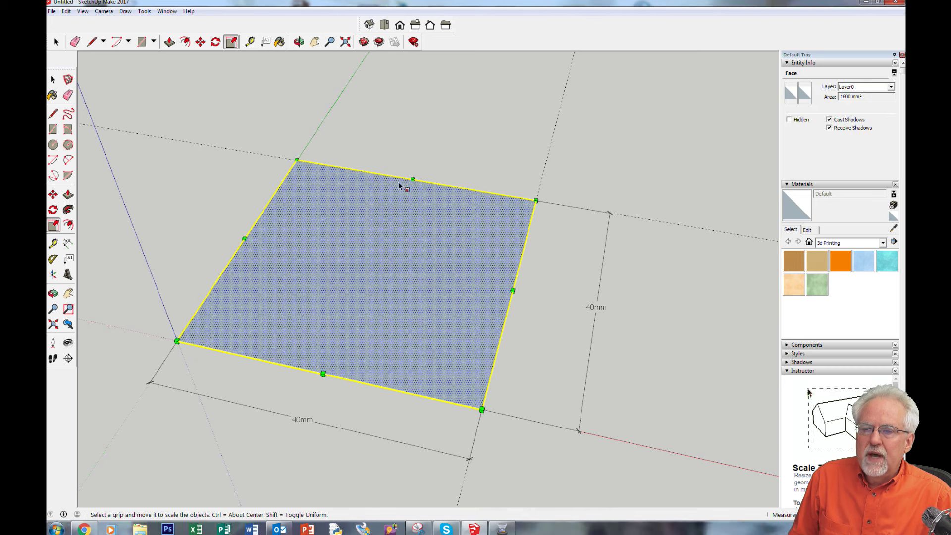
pyautogui.moveTo(411, 179); pyautogui.dragTo(400, 248)
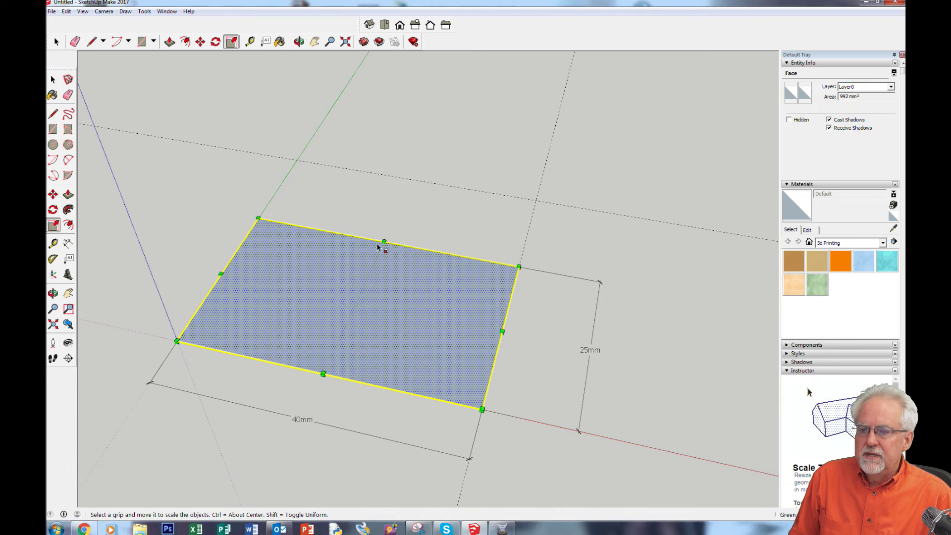
pyautogui.moveTo(383, 241); pyautogui.dragTo(416, 180)
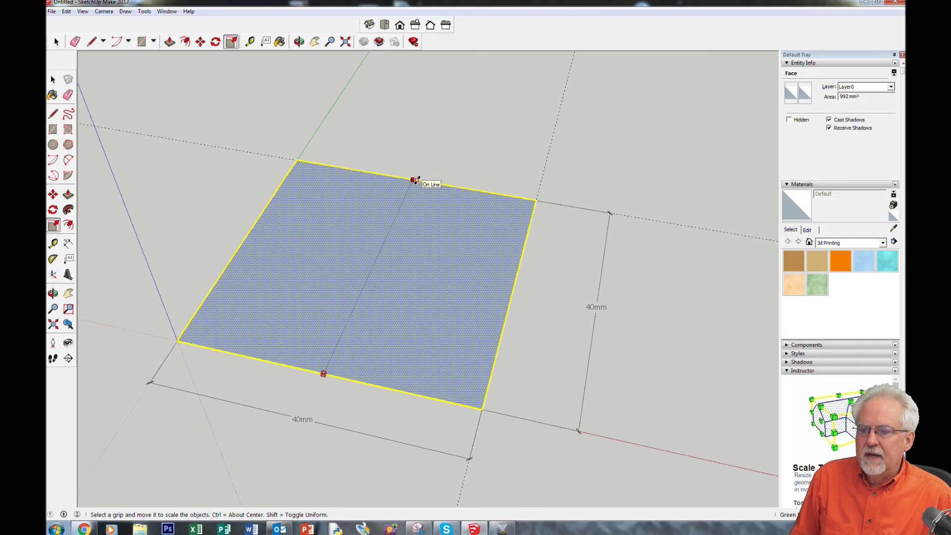
pyautogui.press('o')
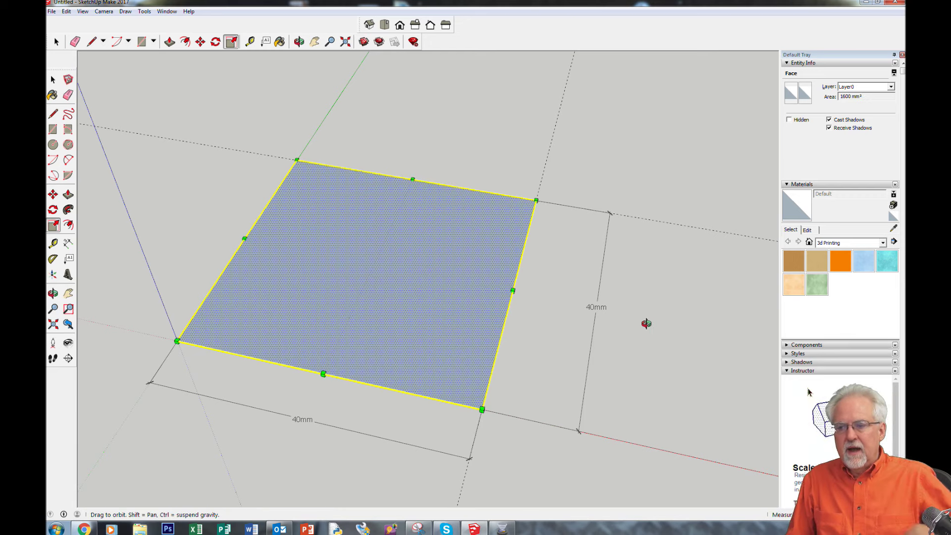
pyautogui.moveTo(645, 323); pyautogui.dragTo(633, 317)
pyautogui.press('space')
pyautogui.click(142, 186)
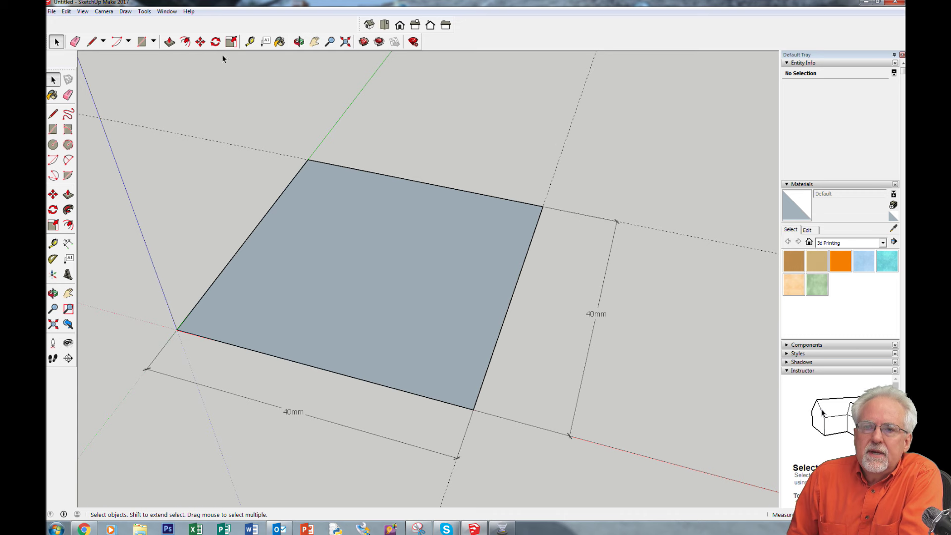
# Scale the square face to narrow its width to 26mm.
pyautogui.click(231, 42)
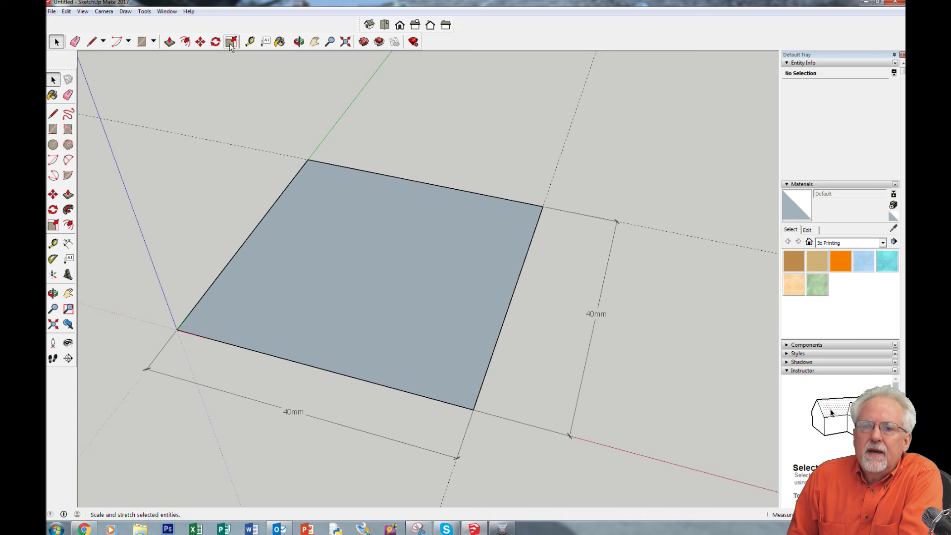
pyautogui.click(452, 298)
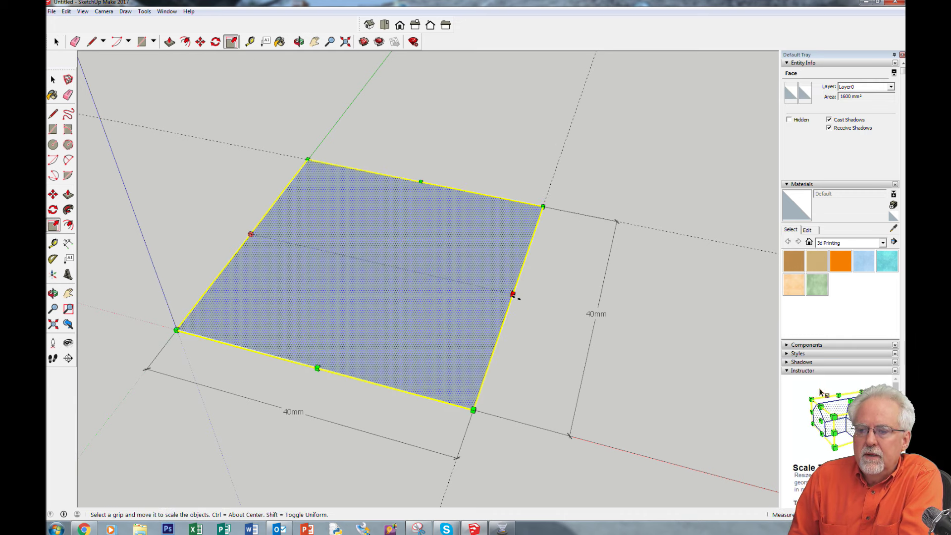
pyautogui.moveTo(513, 295); pyautogui.dragTo(416, 272)
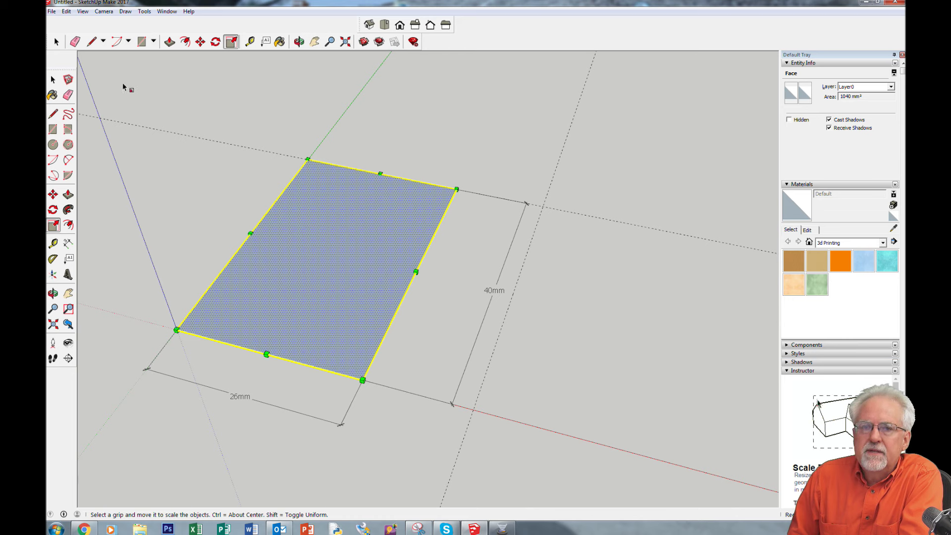
# Push/pull the 26mm × 40mm rectangle upward twice into a solid box.
pyautogui.click(169, 42)
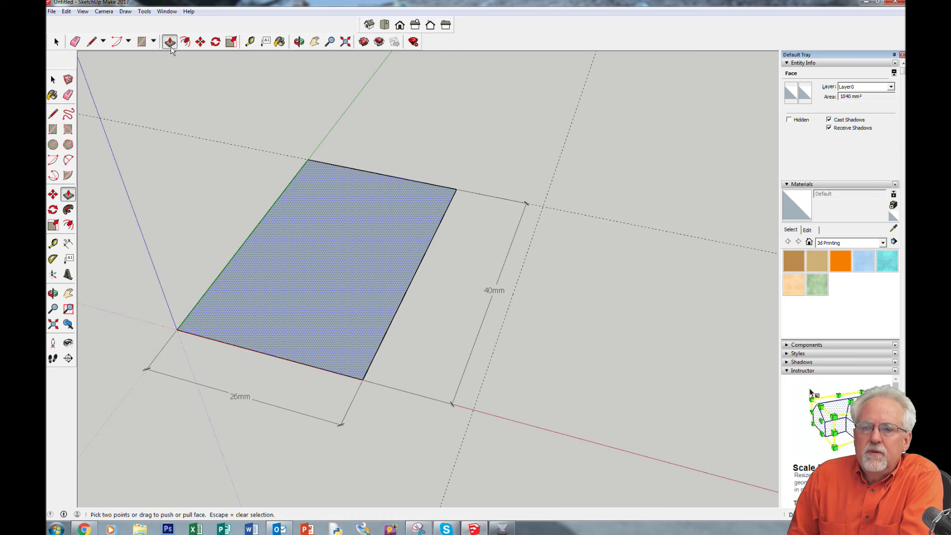
pyautogui.click(320, 309)
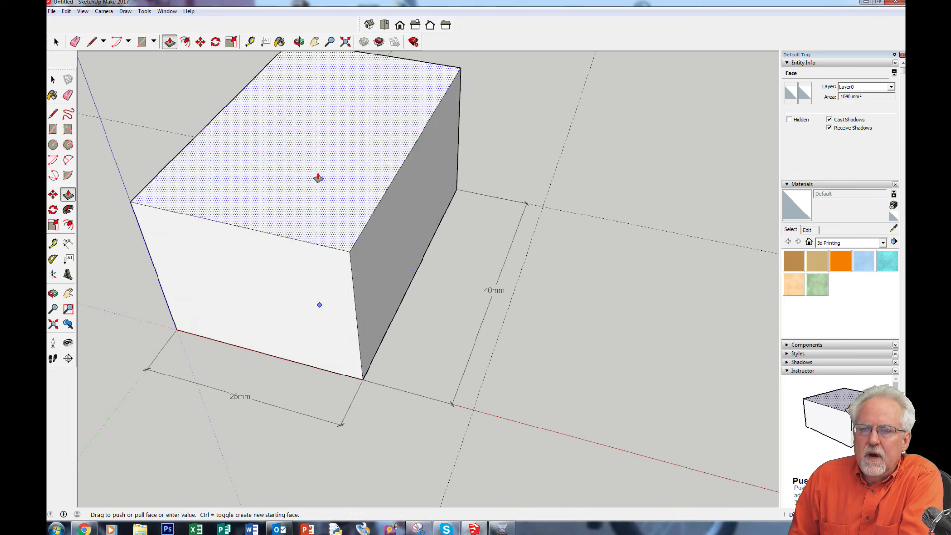
pyautogui.click(318, 179)
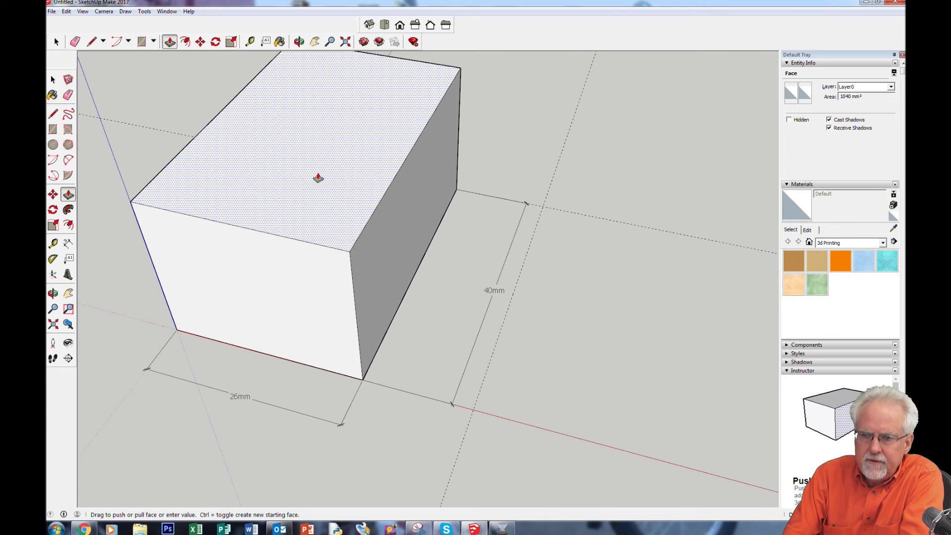
pyautogui.doubleClick(318, 178)
pyautogui.scroll(-2, 601, 304)
pyautogui.scroll(-1, 601, 303)
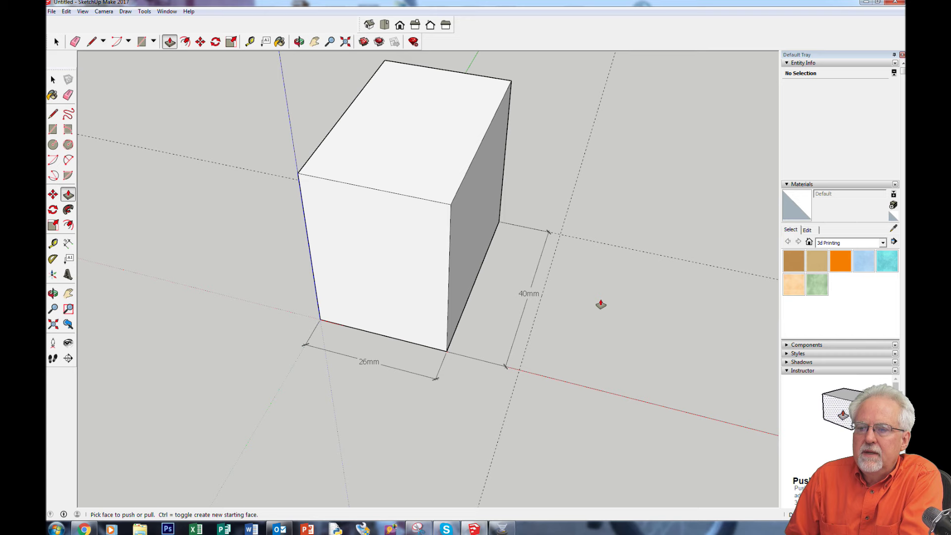
pyautogui.moveTo(601, 301); pyautogui.dragTo(508, 189, button='middle')
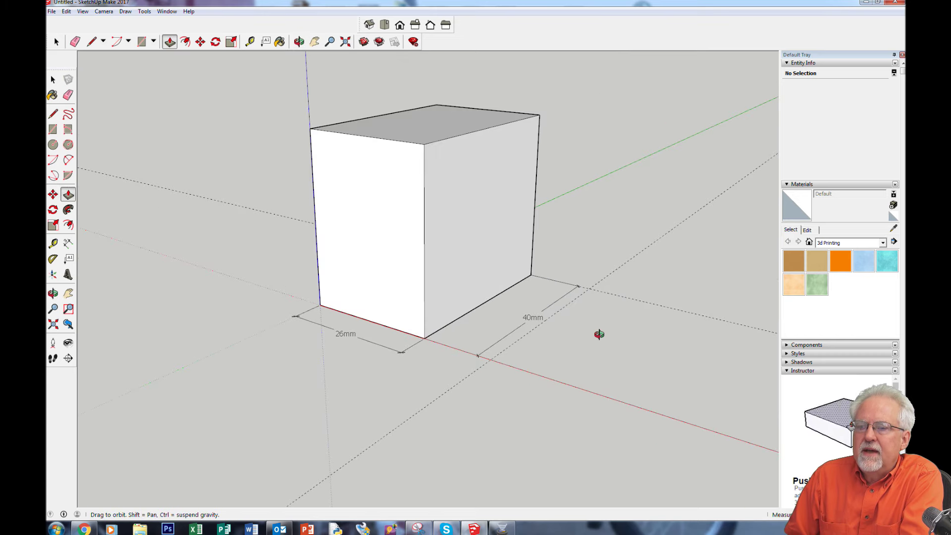
pyautogui.moveTo(598, 333); pyautogui.dragTo(649, 338, button='middle')
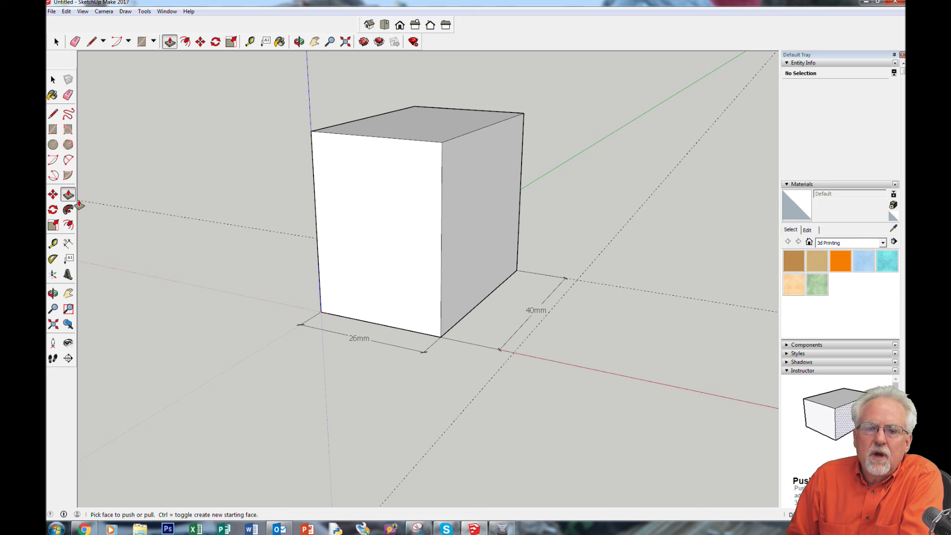
# Add a 35mm height dimension along the box's back vertical edge, then view the underside.
pyautogui.click(68, 244)
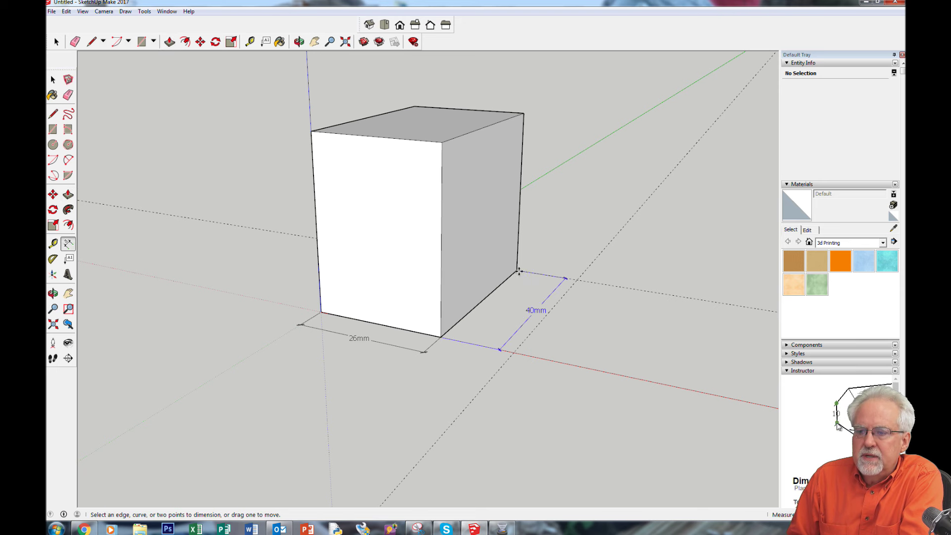
pyautogui.click(516, 271)
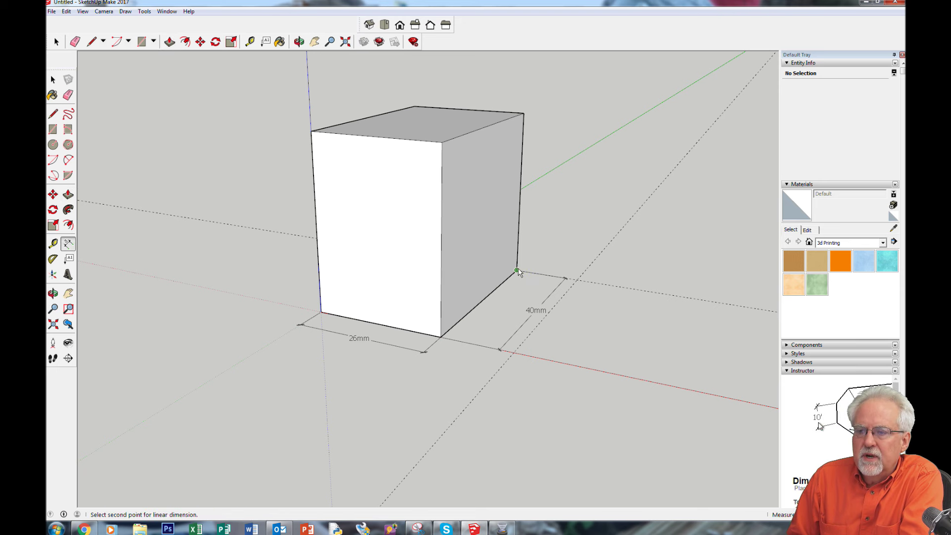
pyautogui.click(523, 113)
pyautogui.click(561, 198)
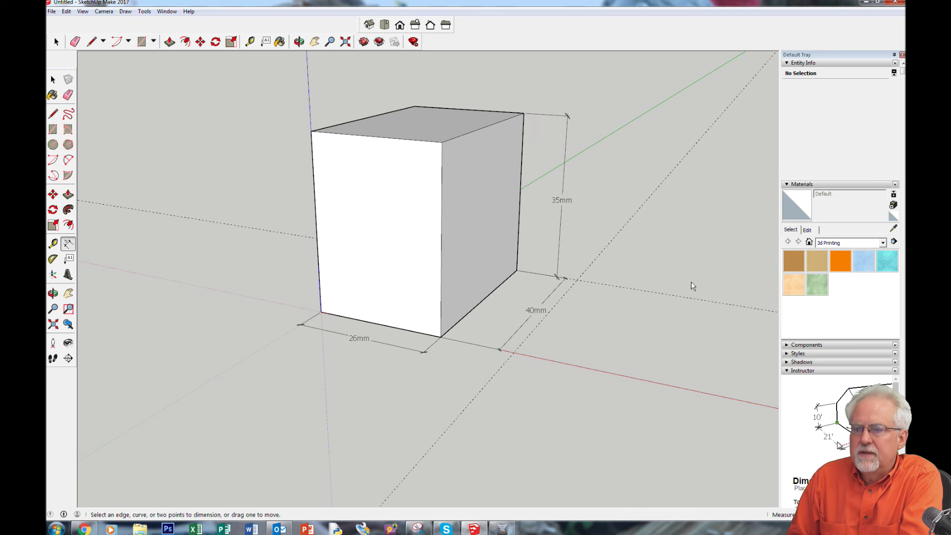
pyautogui.moveTo(634, 267); pyautogui.dragTo(637, 352, button='middle')
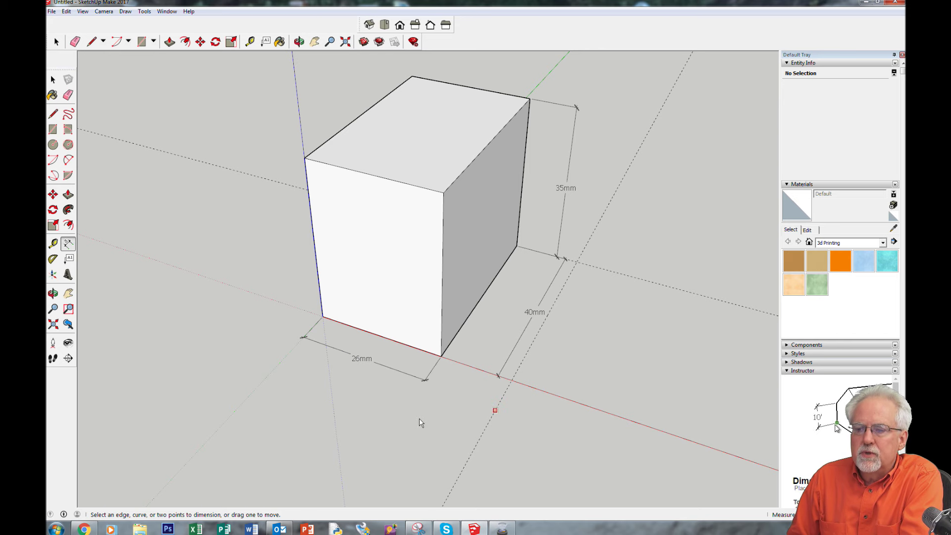
pyautogui.moveTo(419, 419); pyautogui.dragTo(484, 218, button='middle')
pyautogui.moveTo(511, 393); pyautogui.dragTo(505, 233, button='middle')
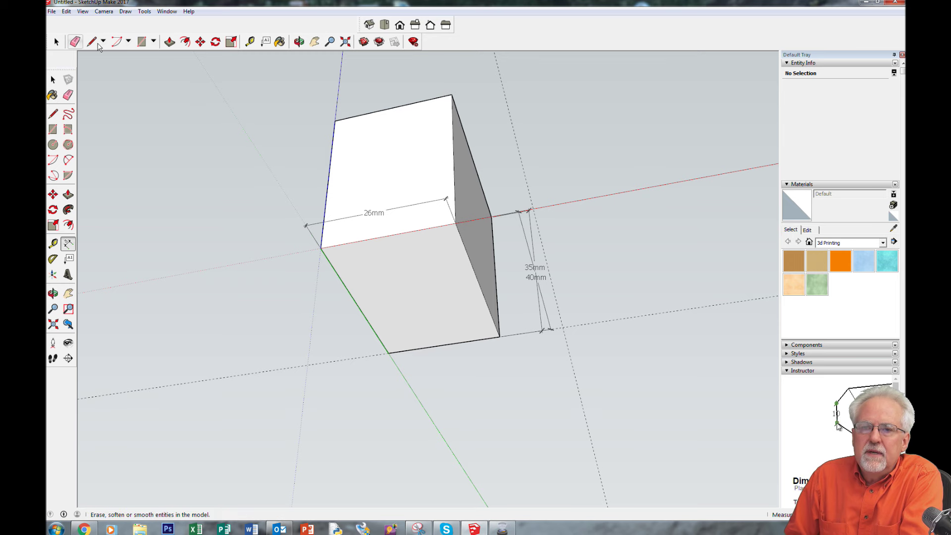
# Scale the box's bottom face from 26mm to 40mm wide, a 1600 mm² base.
pyautogui.moveTo(486, 408); pyautogui.dragTo(445, 459, button='middle')
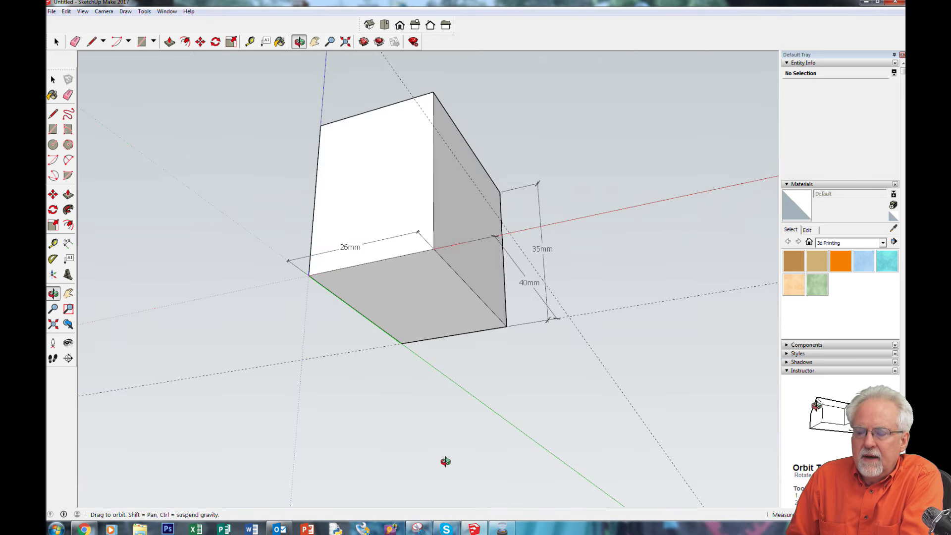
pyautogui.click(58, 42)
pyautogui.click(427, 294)
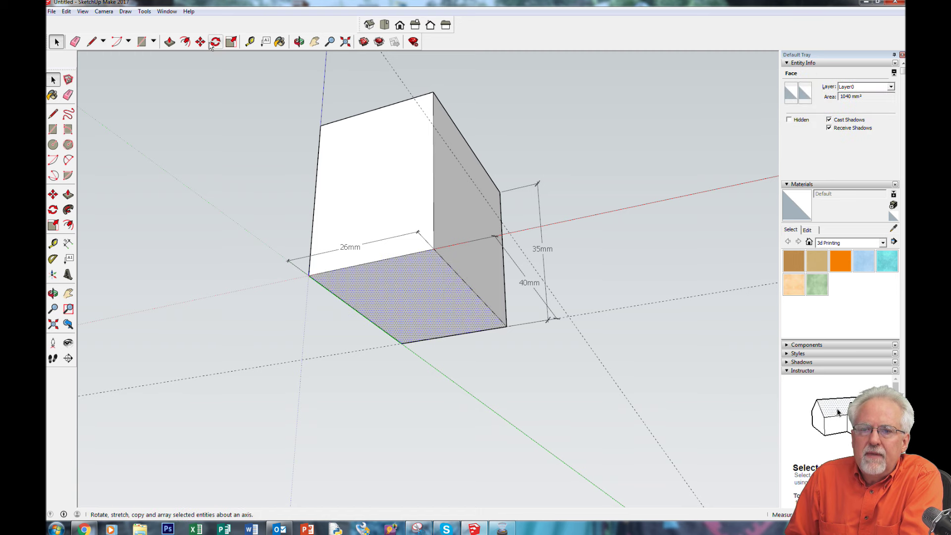
pyautogui.click(231, 42)
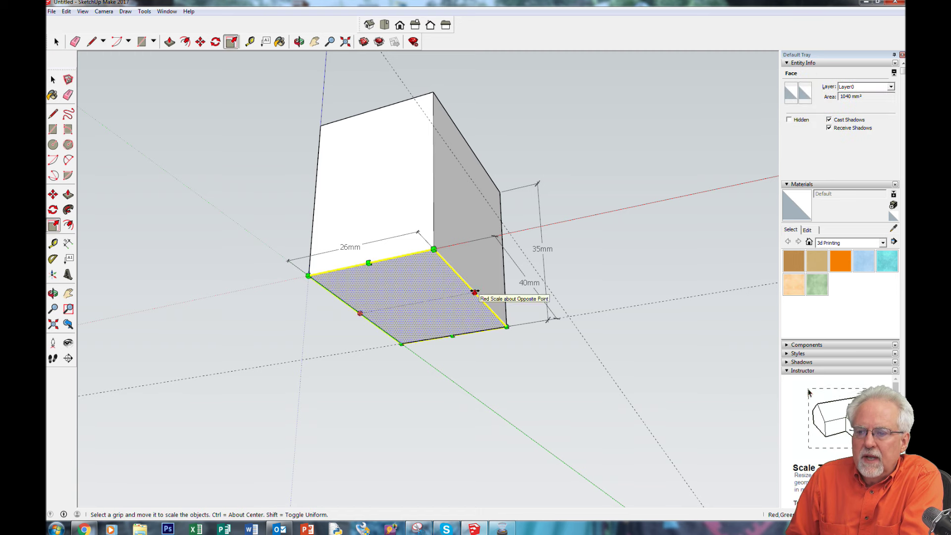
pyautogui.moveTo(473, 292); pyautogui.dragTo(542, 277)
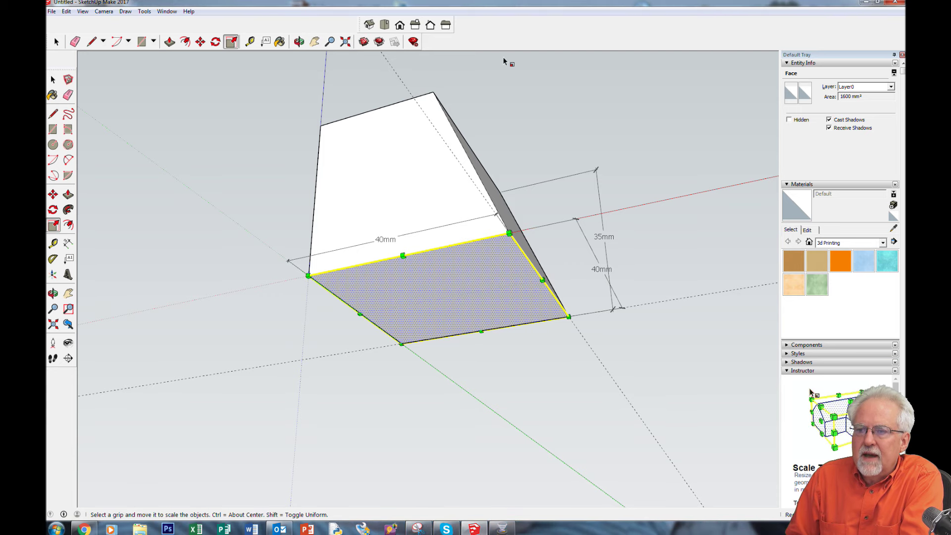
pyautogui.moveTo(505, 90); pyautogui.dragTo(548, 278, button='middle')
pyautogui.moveTo(644, 100); pyautogui.dragTo(668, 280, button='middle')
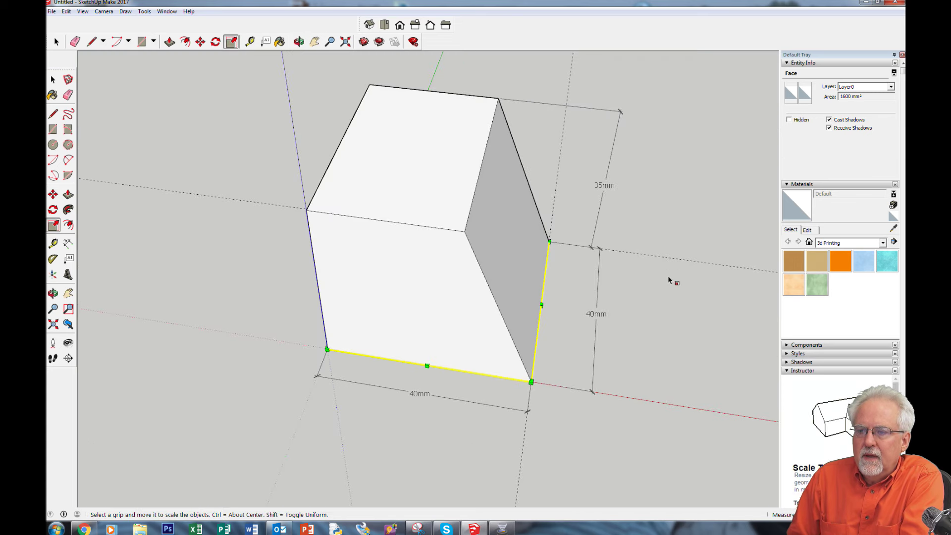
# Scale the box's top face out to 40mm to match the base.
pyautogui.click(56, 41)
pyautogui.click(438, 162)
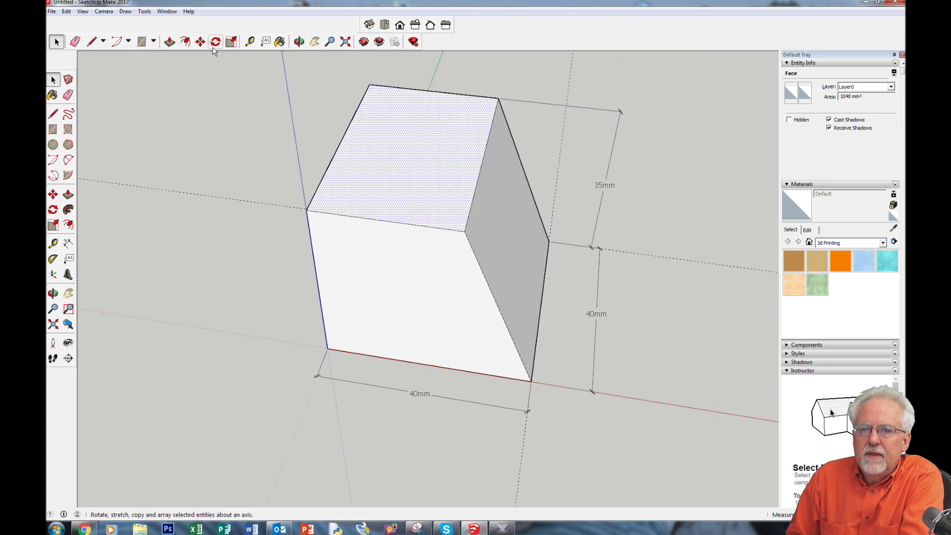
pyautogui.click(231, 41)
pyautogui.moveTo(474, 149)
pyautogui.mouseDown()
pyautogui.moveTo(519, 174)
pyautogui.moveTo(545, 297)
pyautogui.moveTo(528, 368)
pyautogui.moveTo(441, 299)
pyautogui.moveTo(470, 349)
pyautogui.moveTo(469, 331)
pyautogui.moveTo(447, 325)
pyautogui.moveTo(531, 381)
pyautogui.mouseUp()
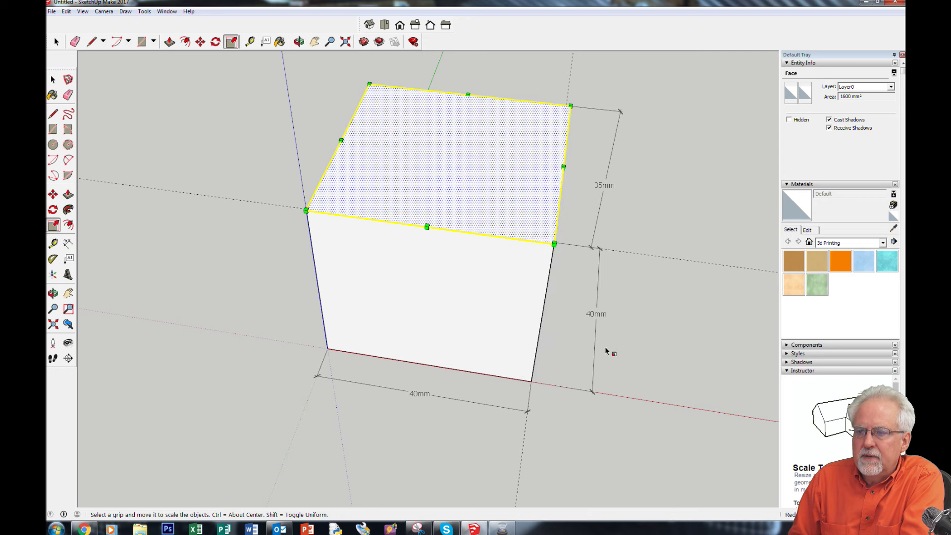
pyautogui.press('o')
pyautogui.moveTo(671, 329); pyautogui.dragTo(615, 328)
pyautogui.press('s')
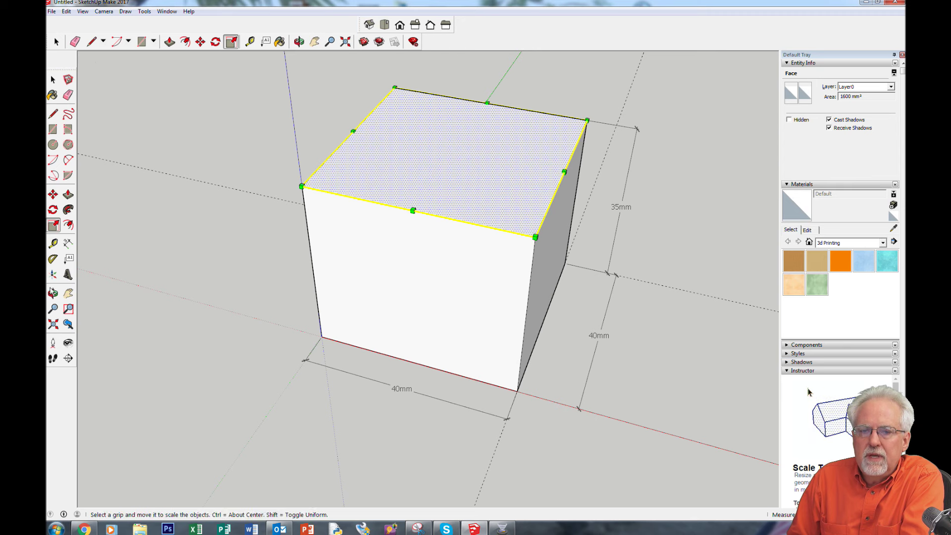
# Add a 40mm dimension across the box's top edge.
pyautogui.click(68, 243)
pyautogui.click(301, 186)
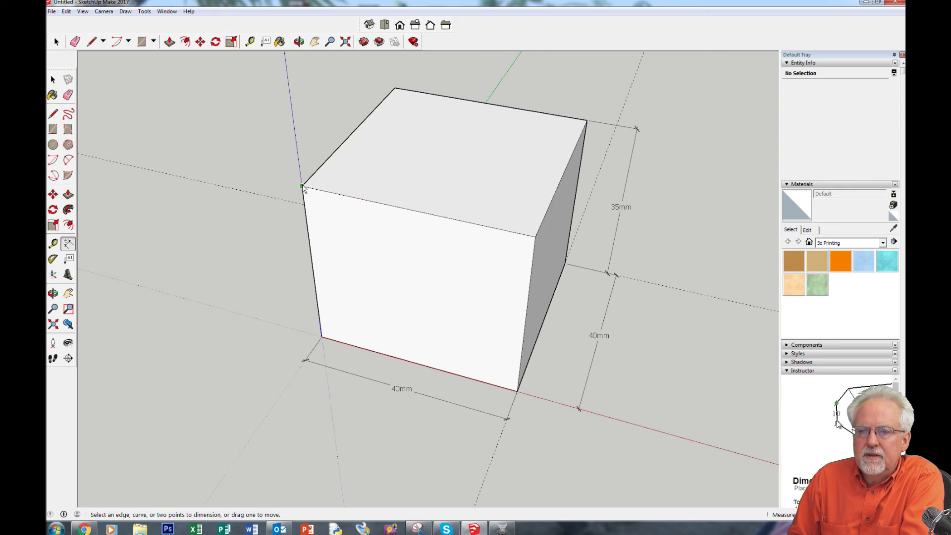
pyautogui.click(535, 237)
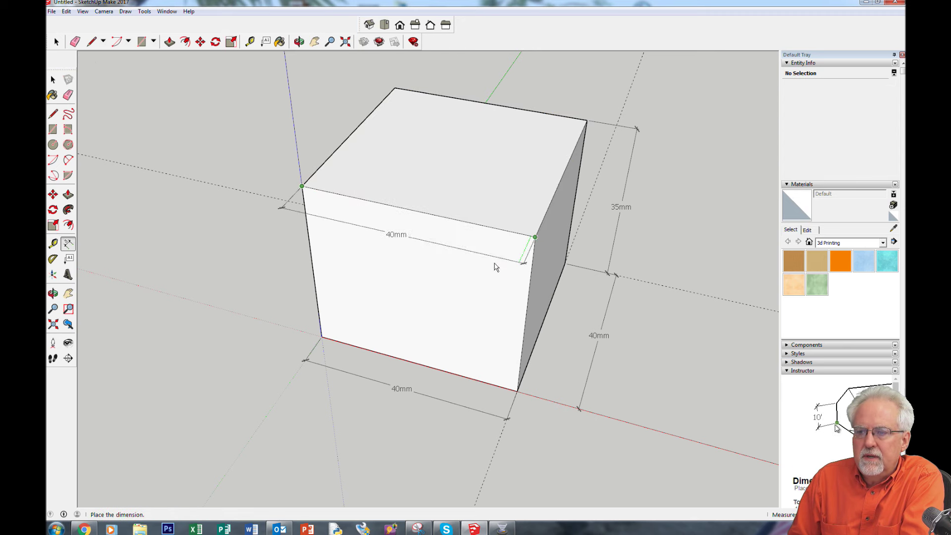
pyautogui.click(318, 417)
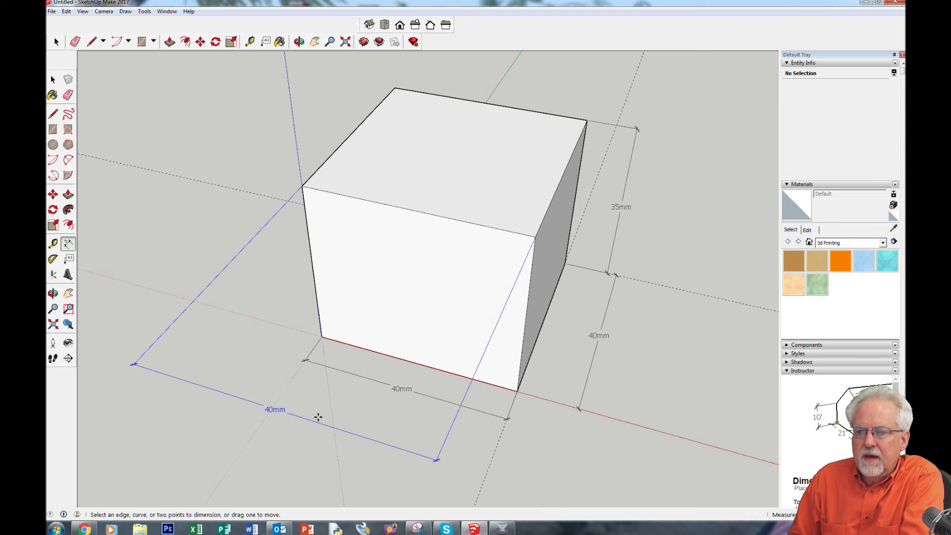
pyautogui.moveTo(687, 386); pyautogui.dragTo(482, 348, button='middle')
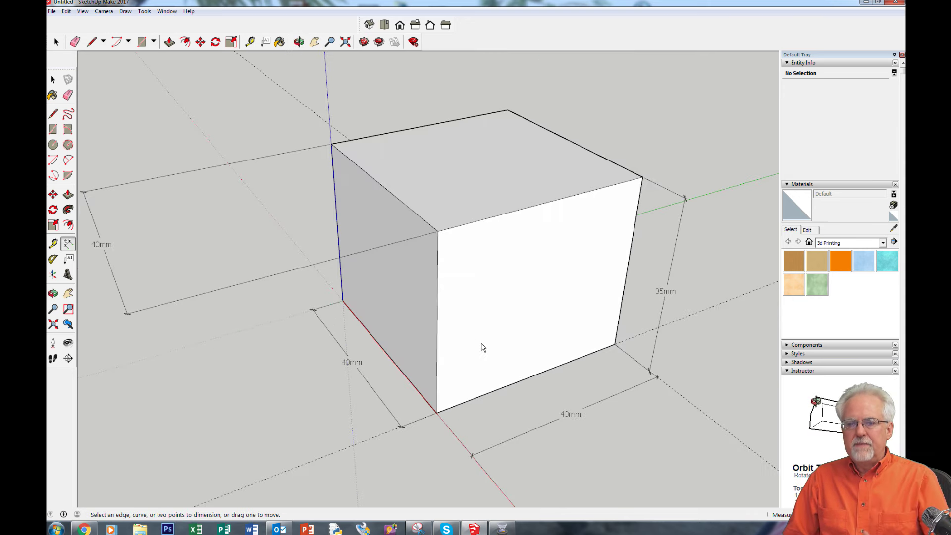